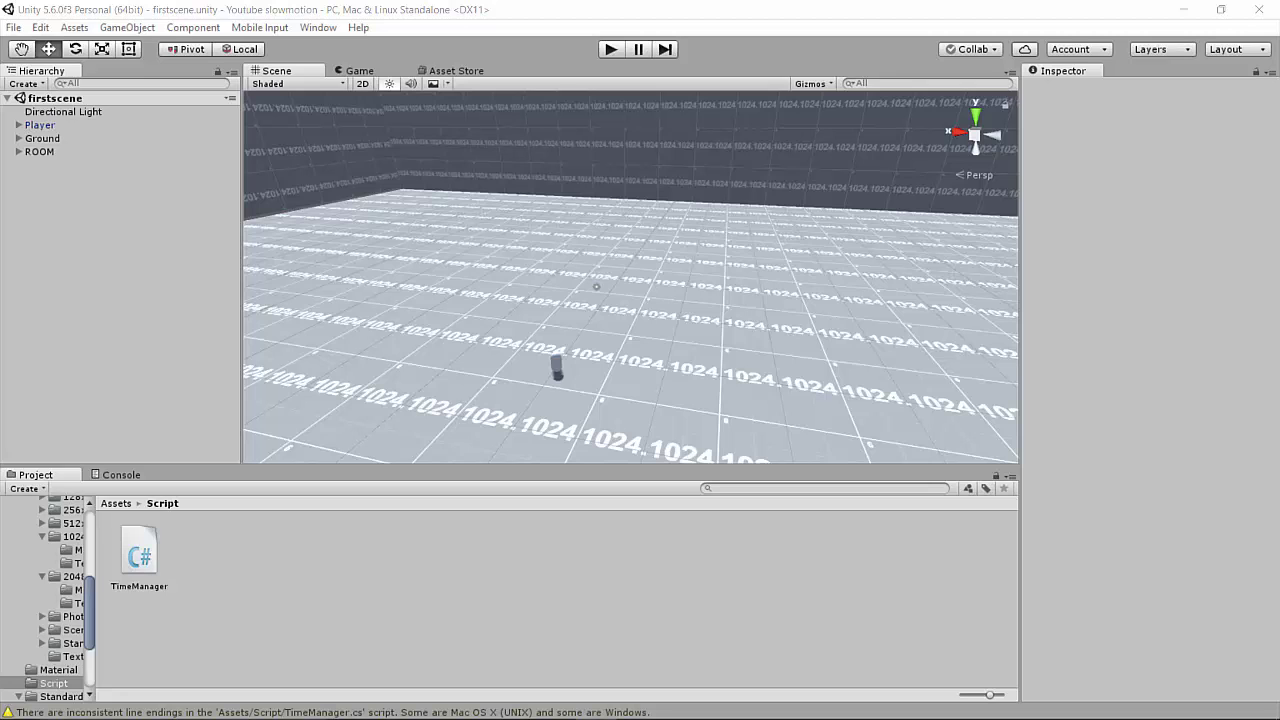
Create a sphere and raise it to Y 16.42 above the floor.
right_click(45, 185)
mouse_move(110, 341)
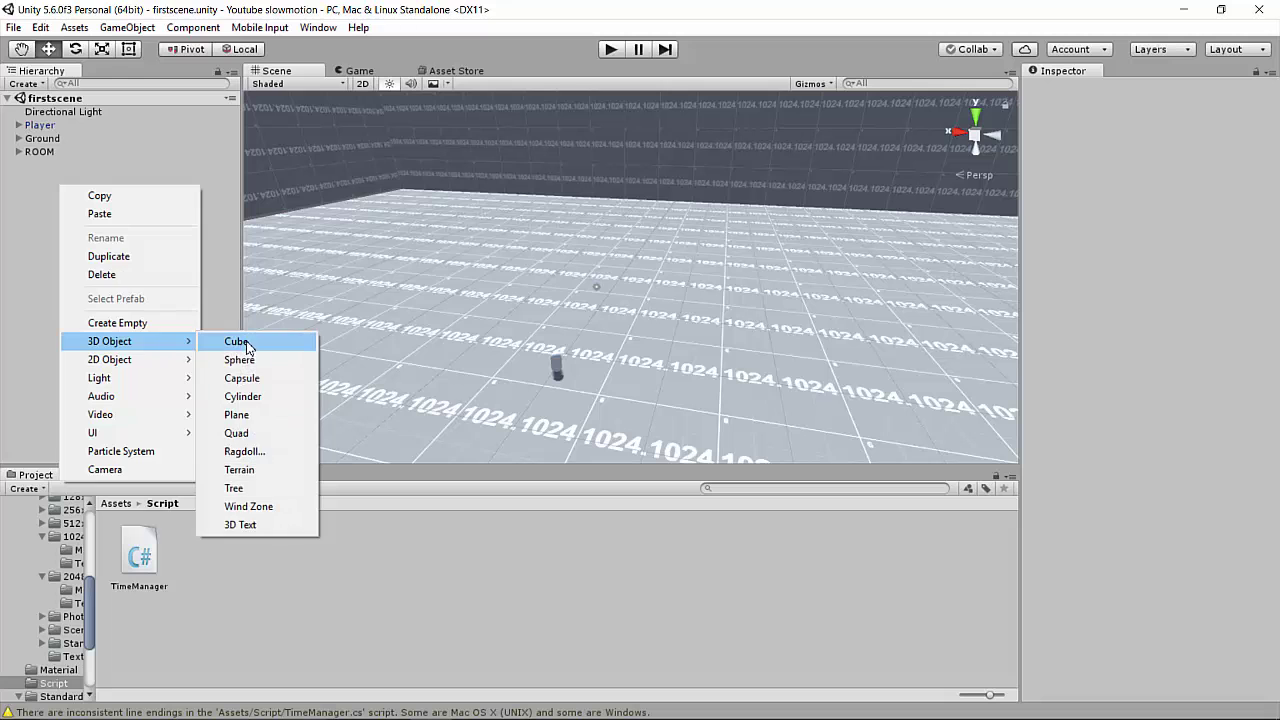
click(235, 359)
scroll(633, 283, up, 3)
drag(612, 300, 608, 118)
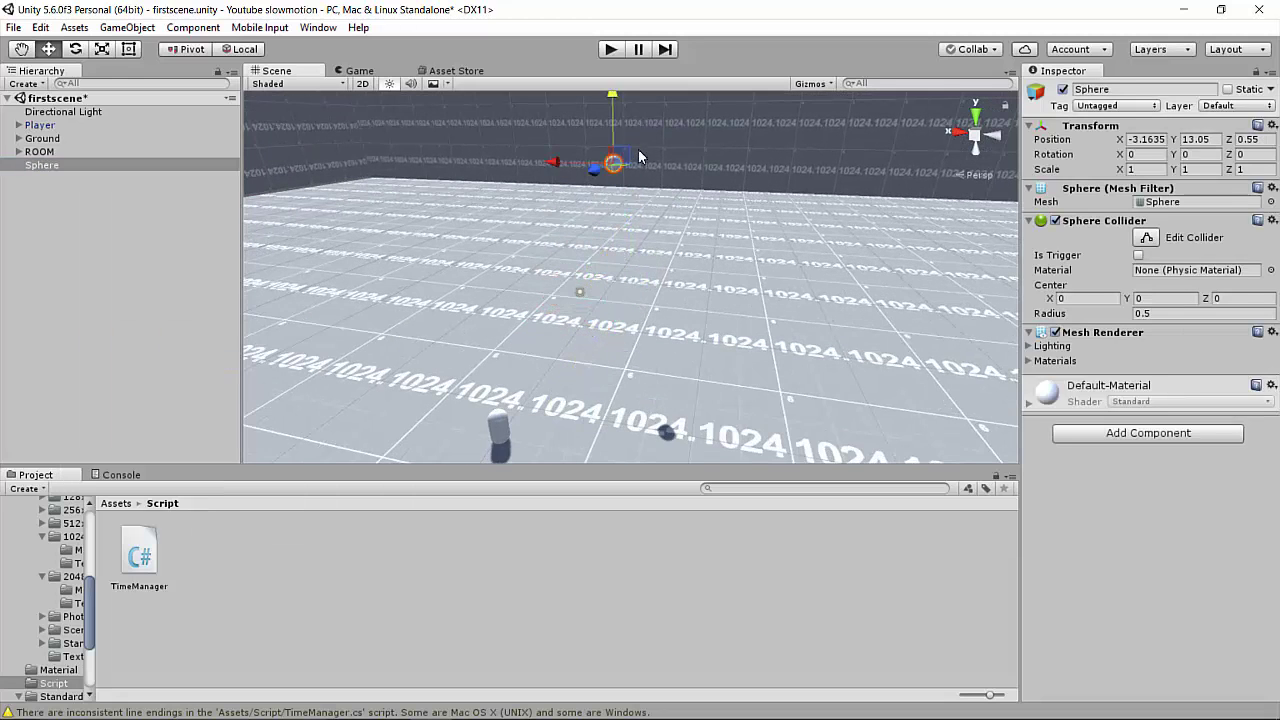
scroll(608, 150, down, 4)
drag(608, 186, 604, 154)
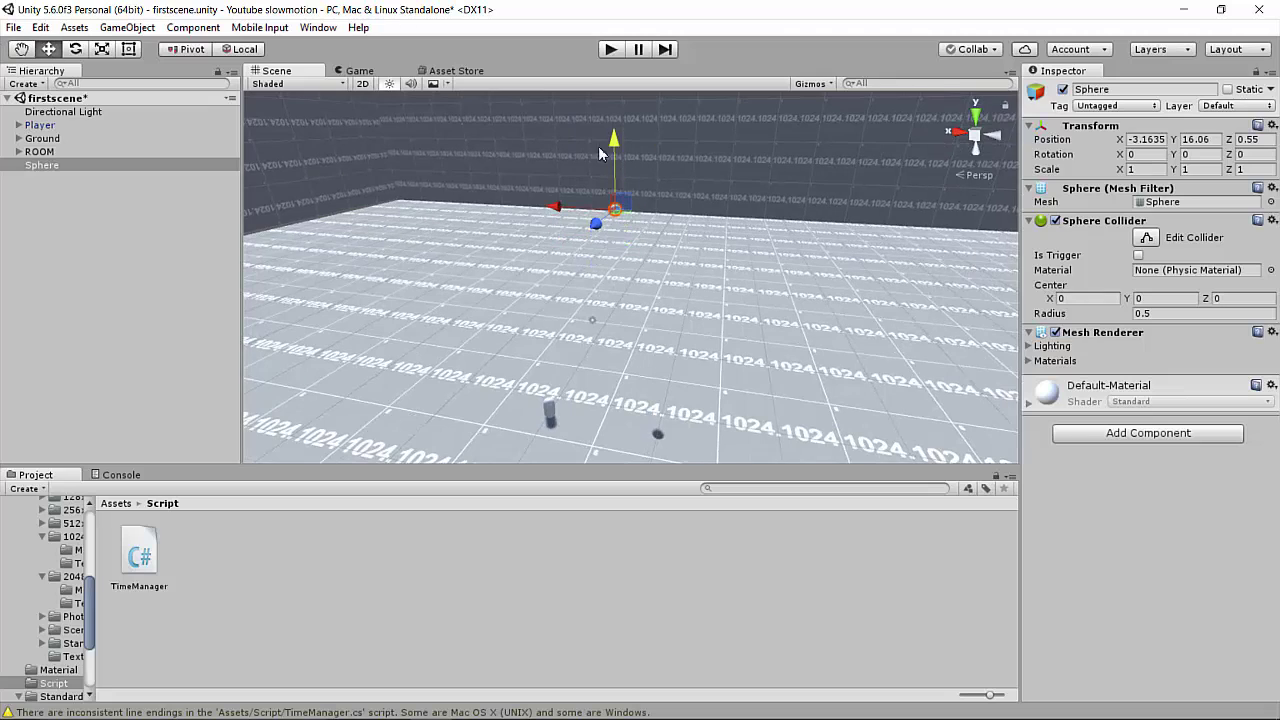
Check the game camera view, orbit around the room, and run the game.
click(341, 74)
click(276, 70)
mouse_move(634, 277)
alt+mouse_down()
mouse_move(790, 265)
mouse_move(737, 265)
mouse_move(911, 366)
mouse_move(667, 355)
mouse_move(764, 366)
alt+mouse_up()
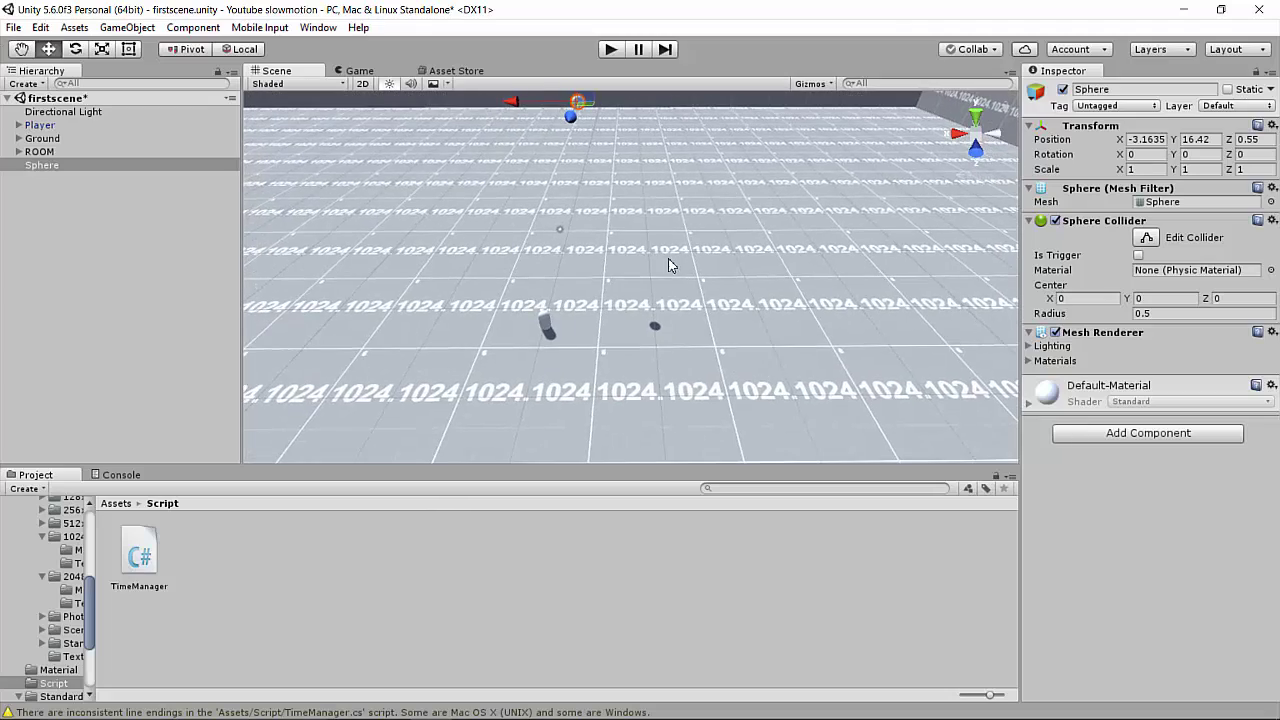
alt+drag(673, 266, 585, 280)
click(610, 49)
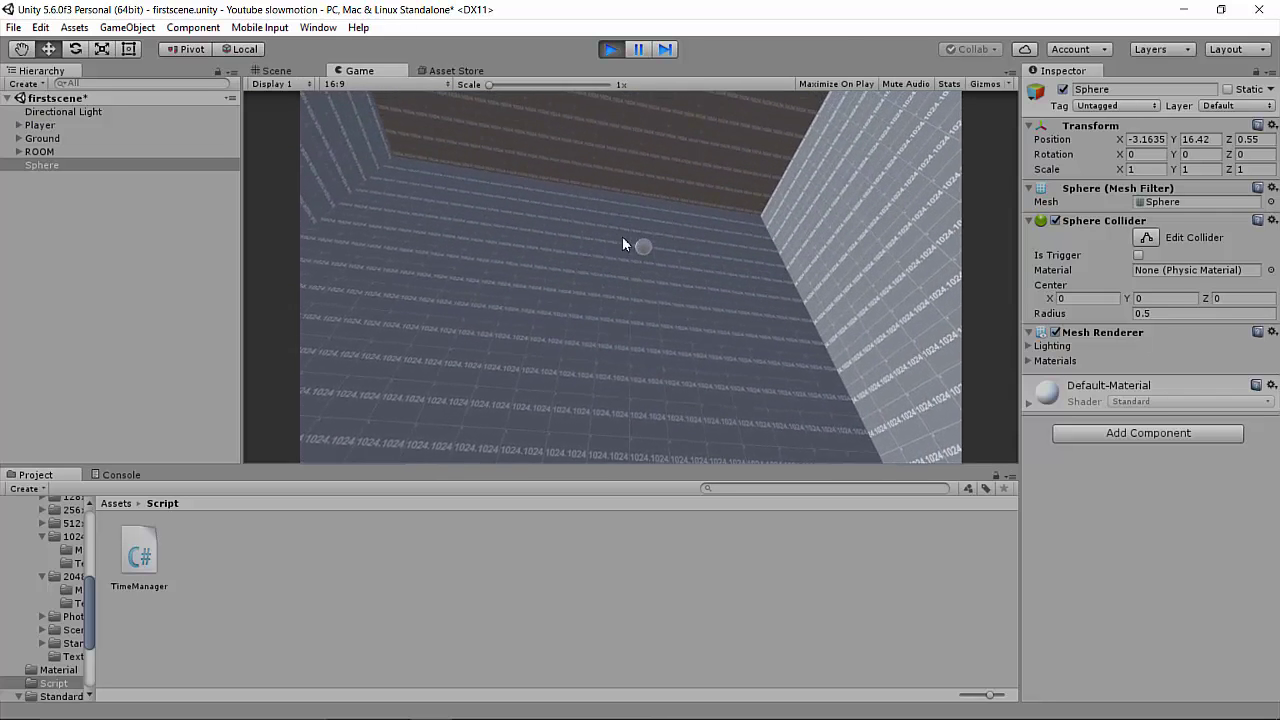
Stop the game, add a Rigidbody to the Sphere, and play to watch it fall.
click(608, 49)
click(1088, 434)
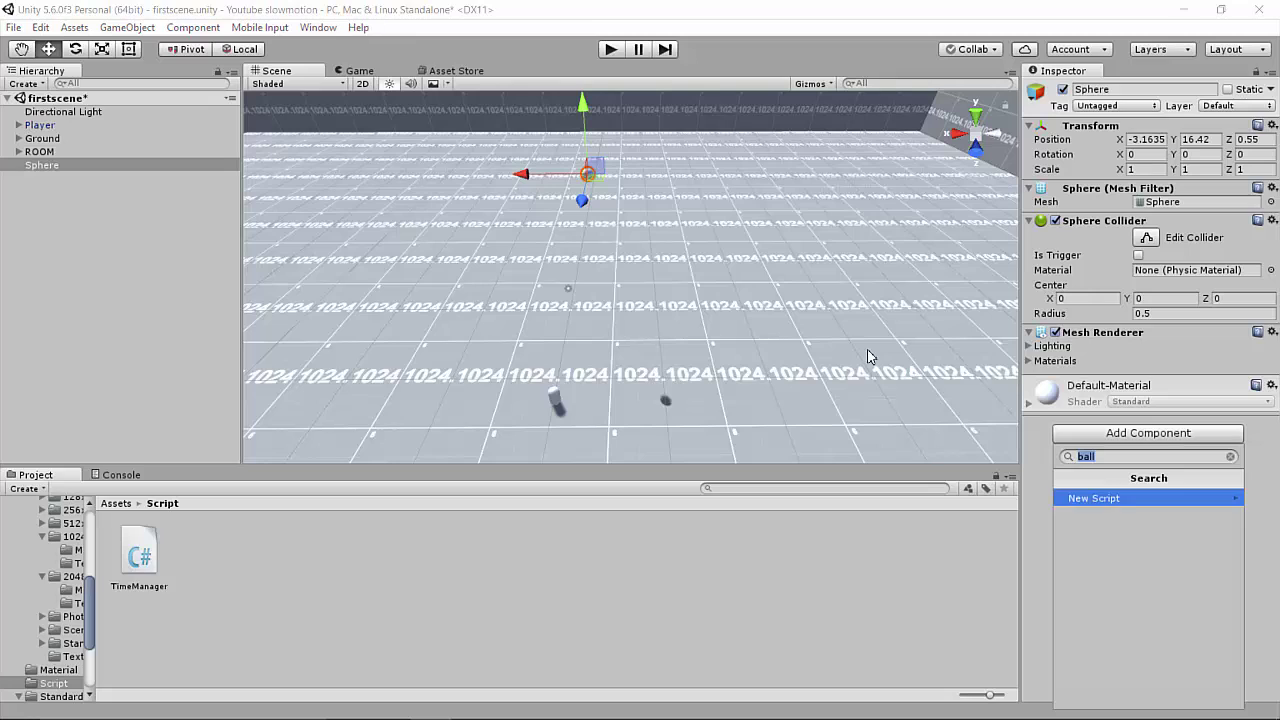
text(rig)
key(Return)
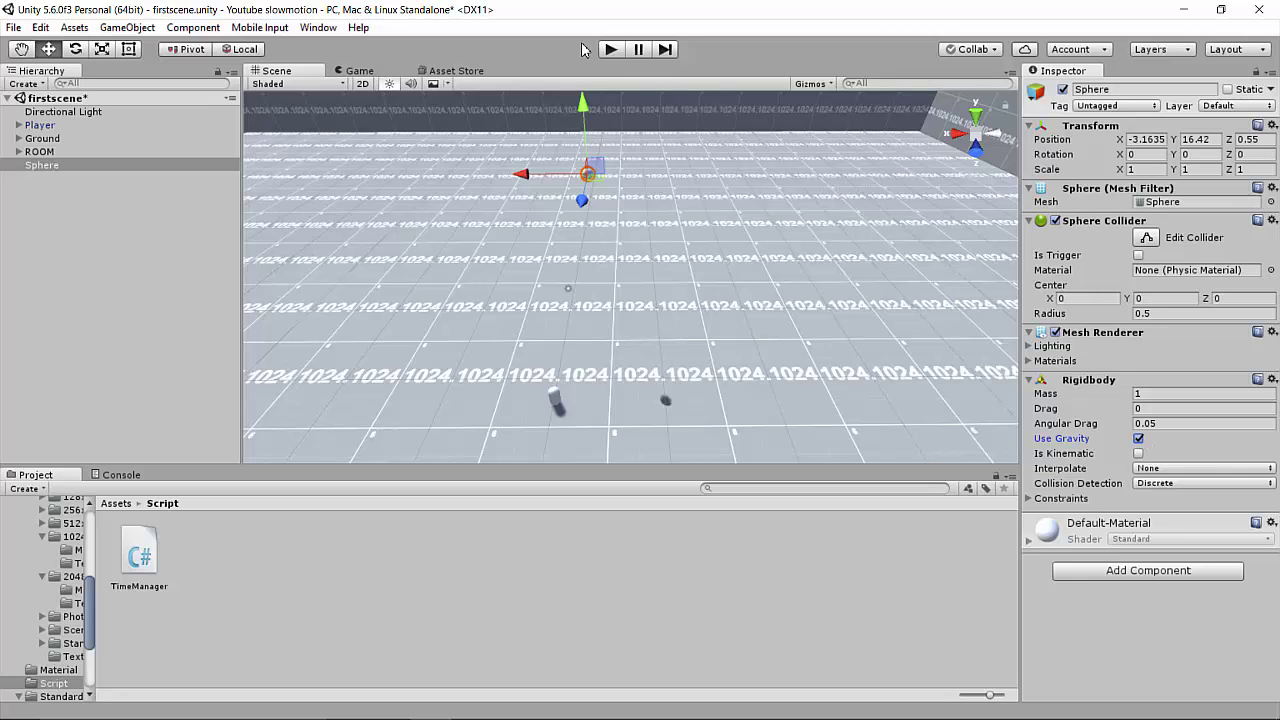
click(611, 48)
Try several physic materials on the Sphere Collider and settle on Bouncy.
click(1270, 270)
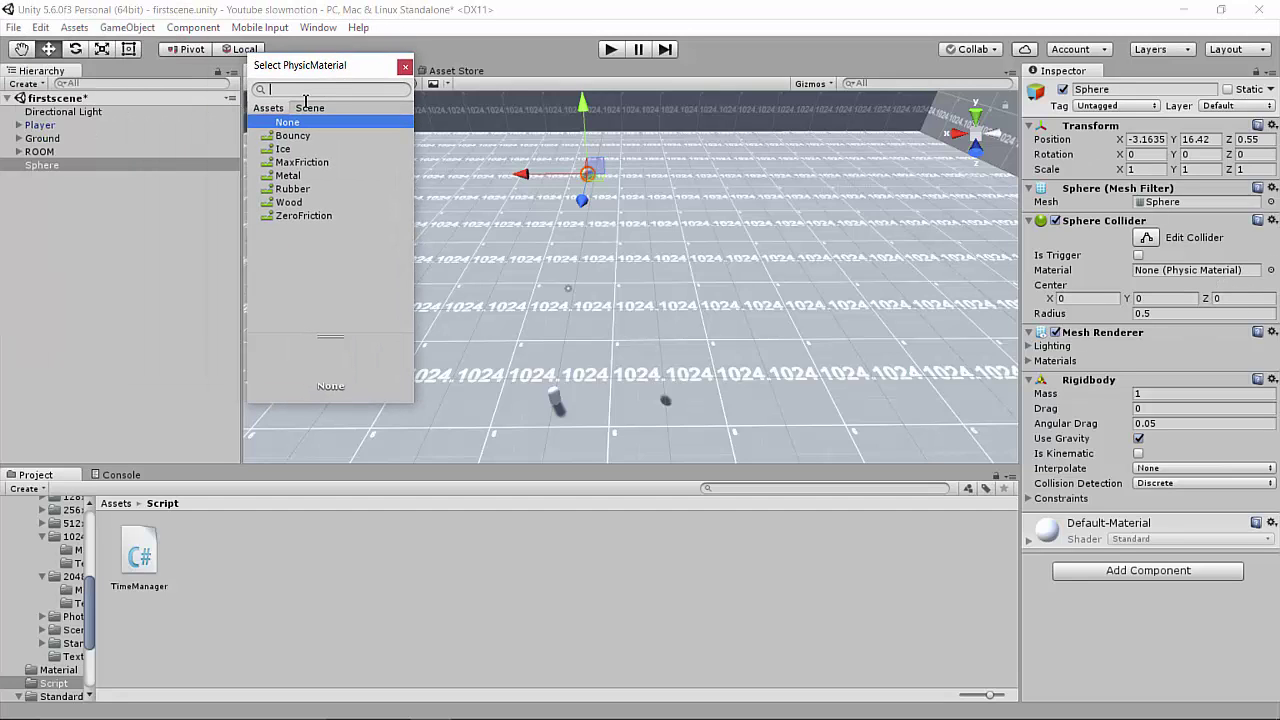
click(300, 163)
click(308, 189)
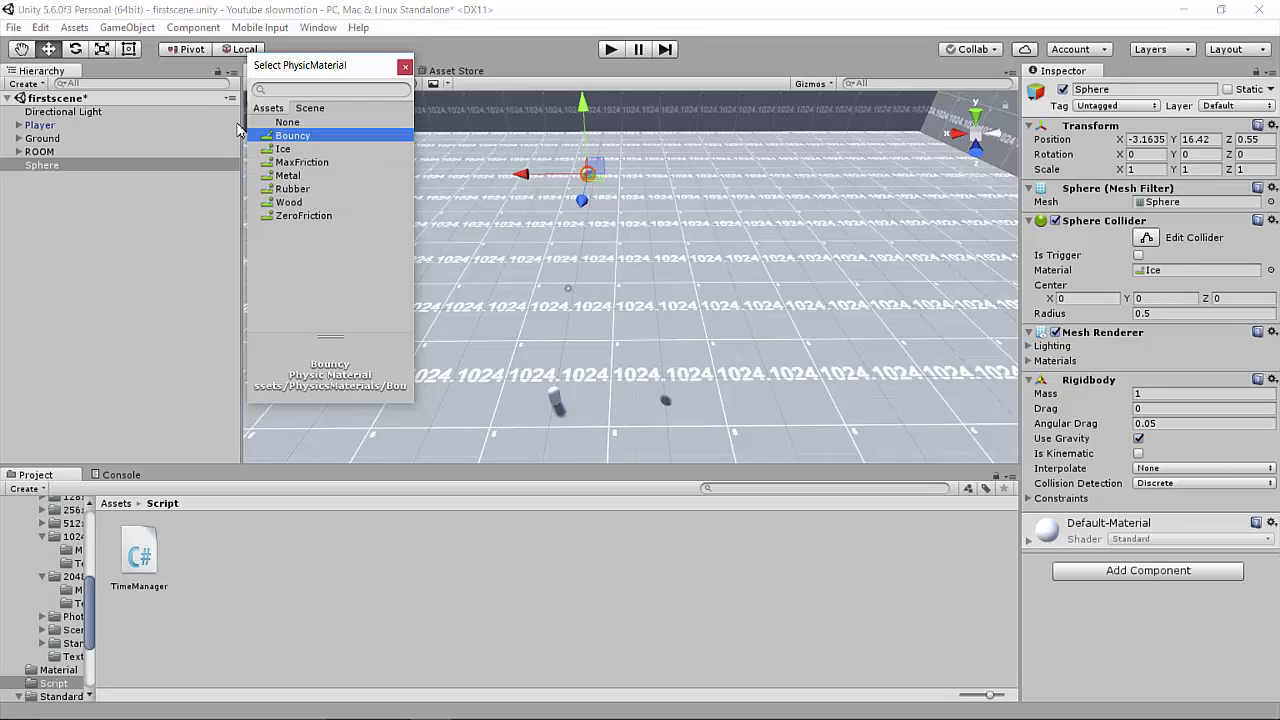
click(303, 150)
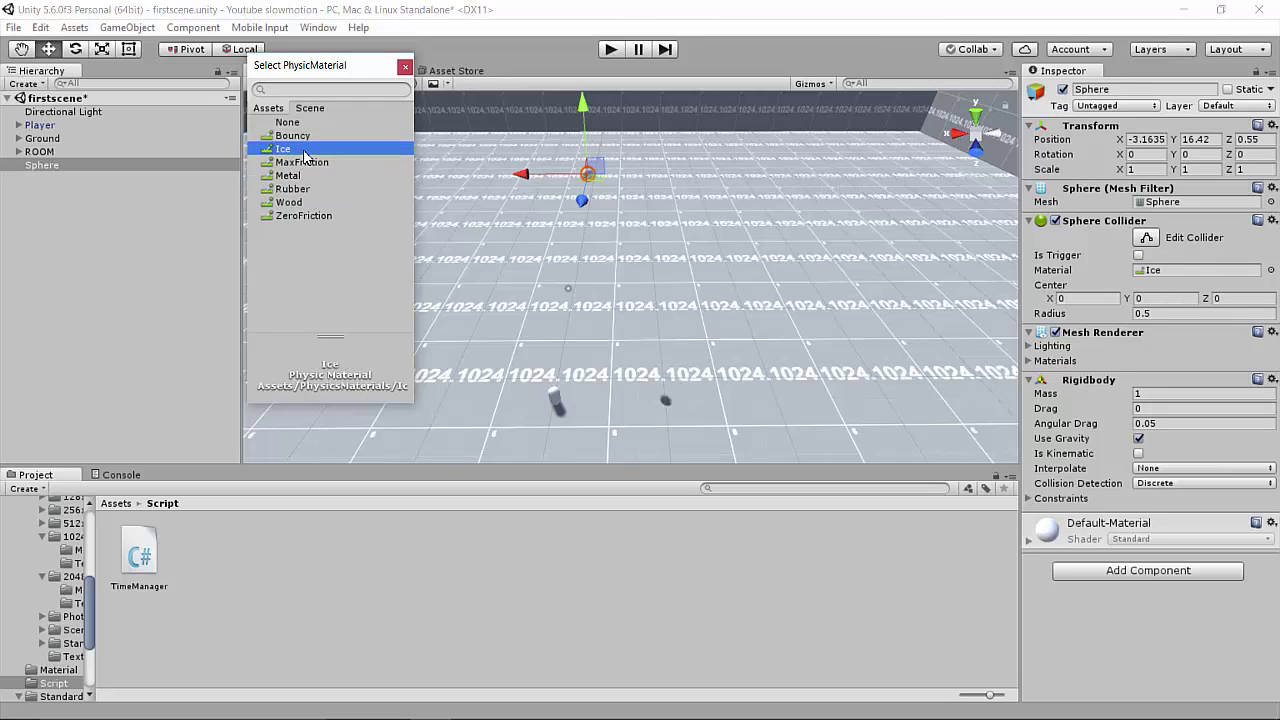
click(300, 175)
click(305, 189)
click(312, 203)
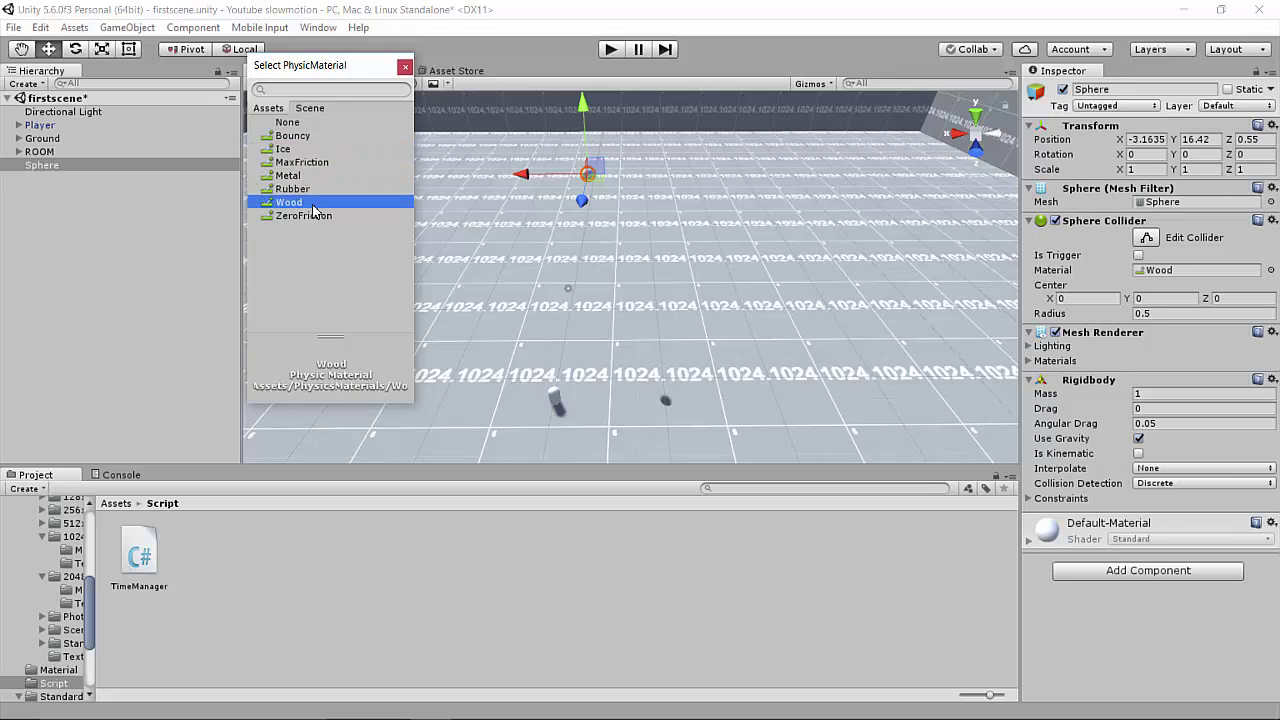
double_click(293, 136)
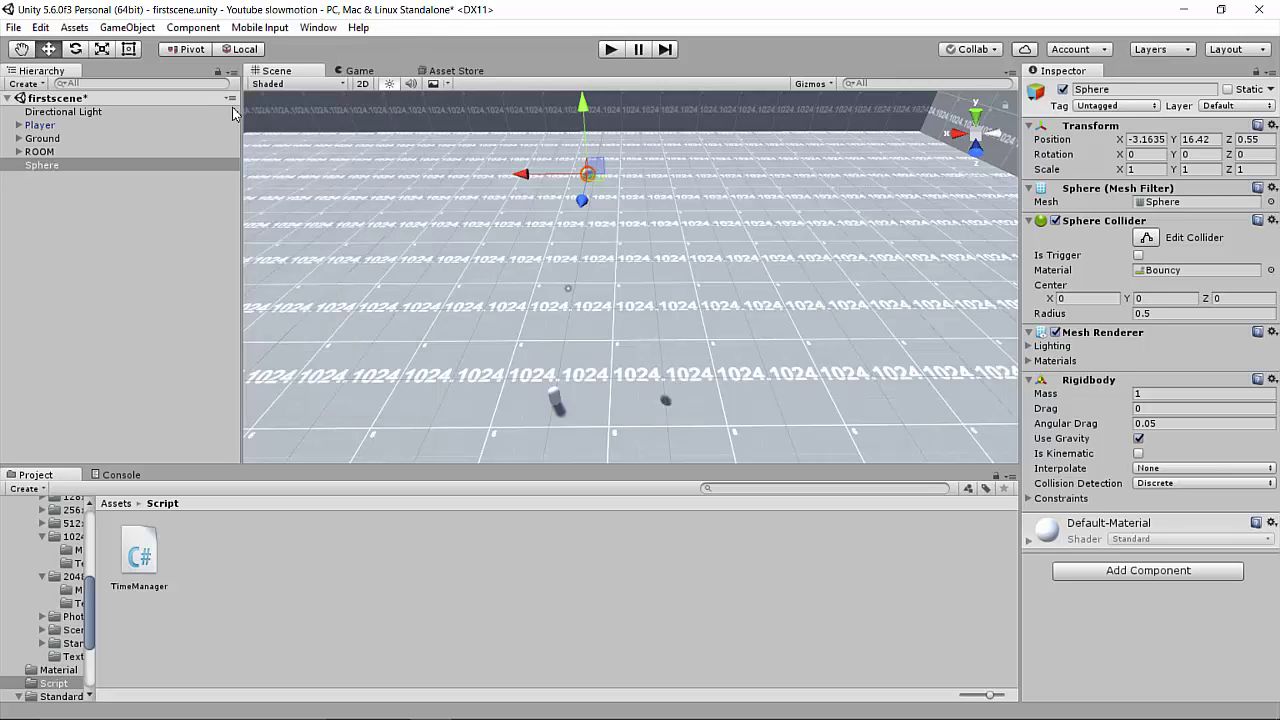
Run the game to test the bounce, then stop and confirm Bouncy stays assigned.
click(612, 49)
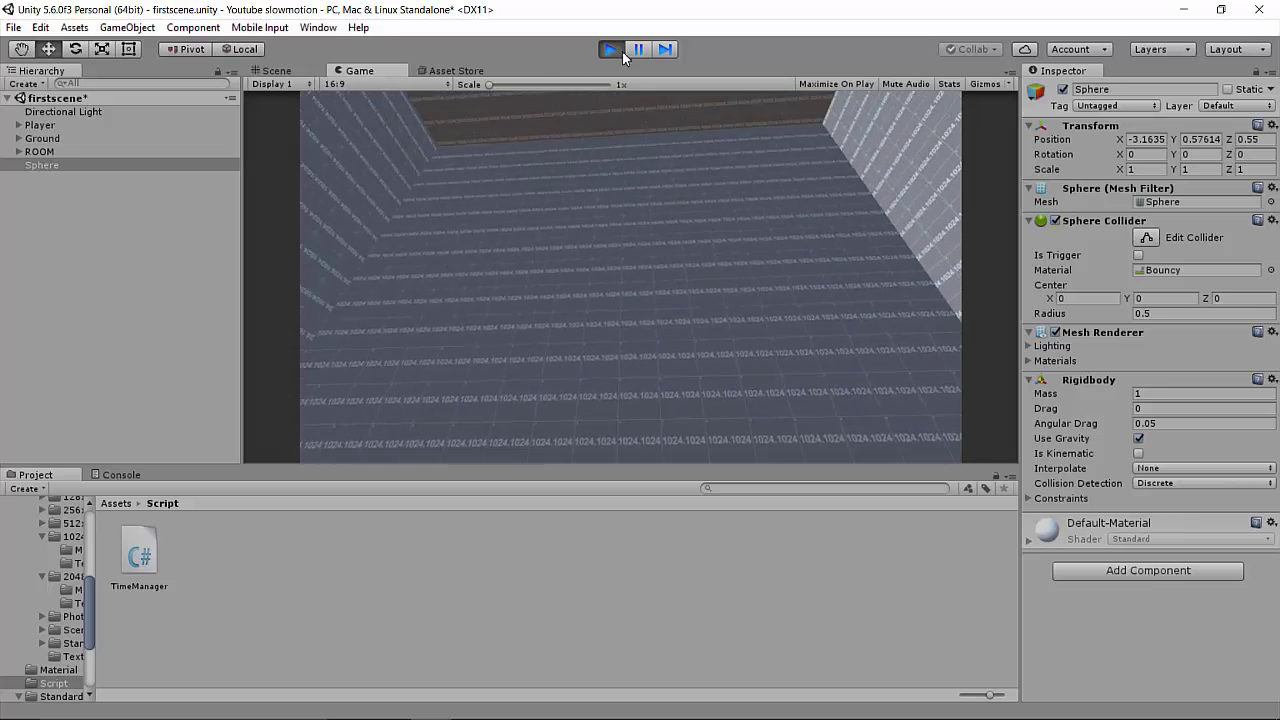
click(611, 49)
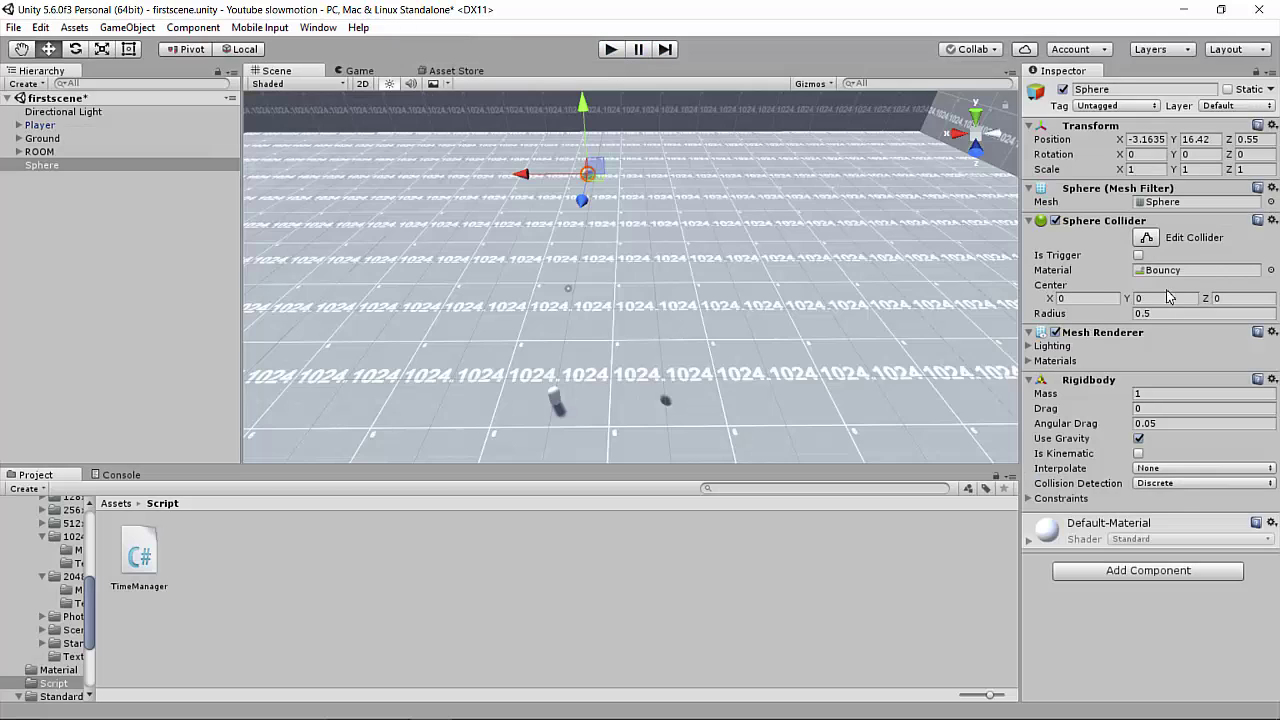
click(1271, 270)
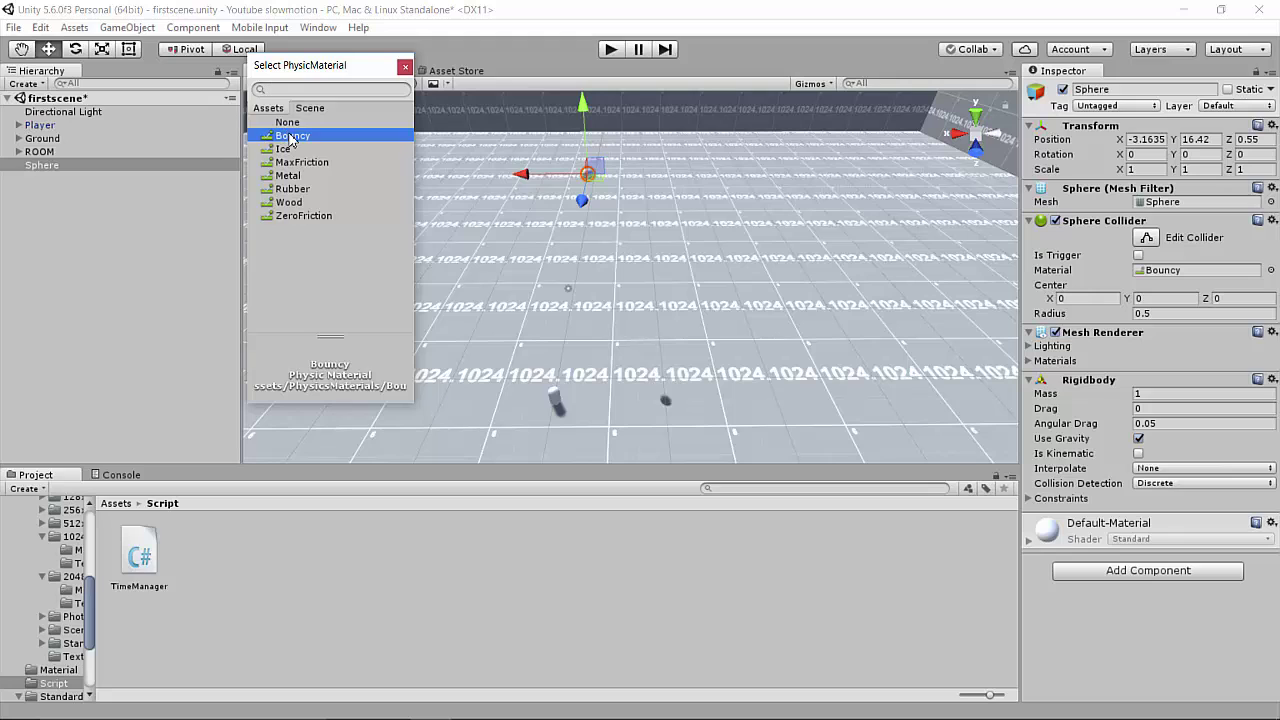
key(Escape)
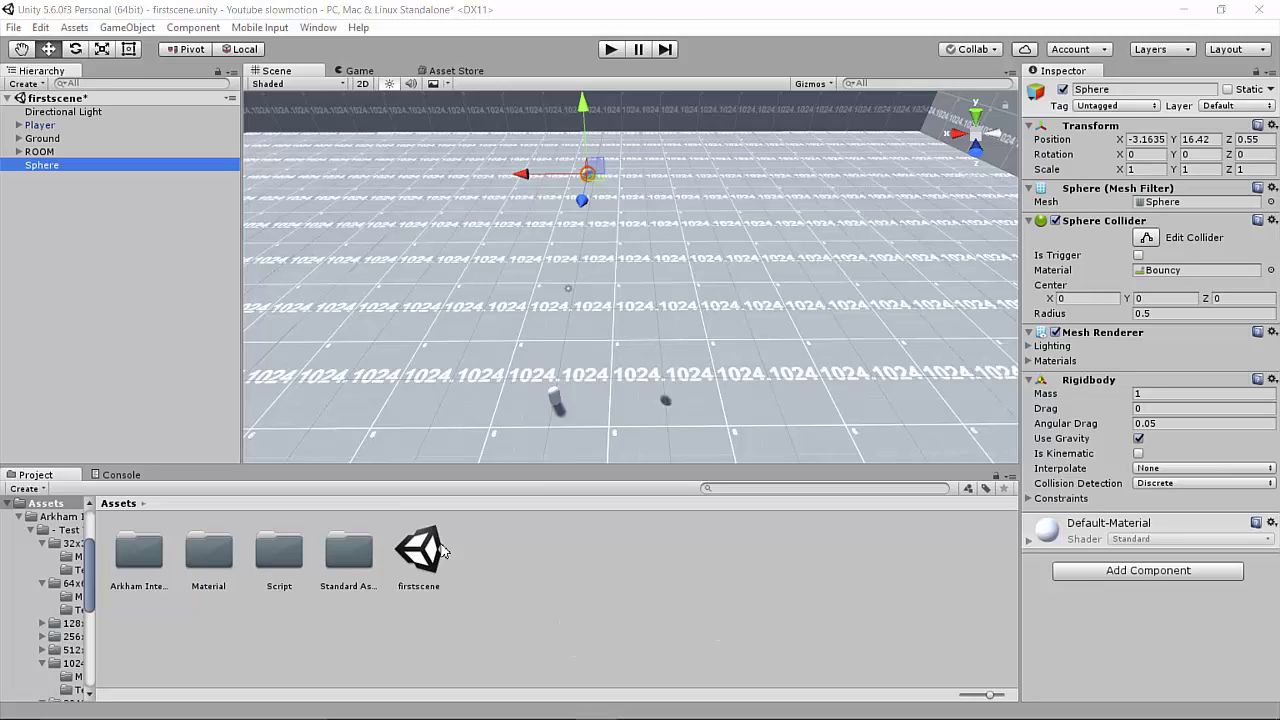
Open Standard Assets > PhysicsMaterials and inspect ZeroFriction, Wood and Rubber.
double_click(358, 553)
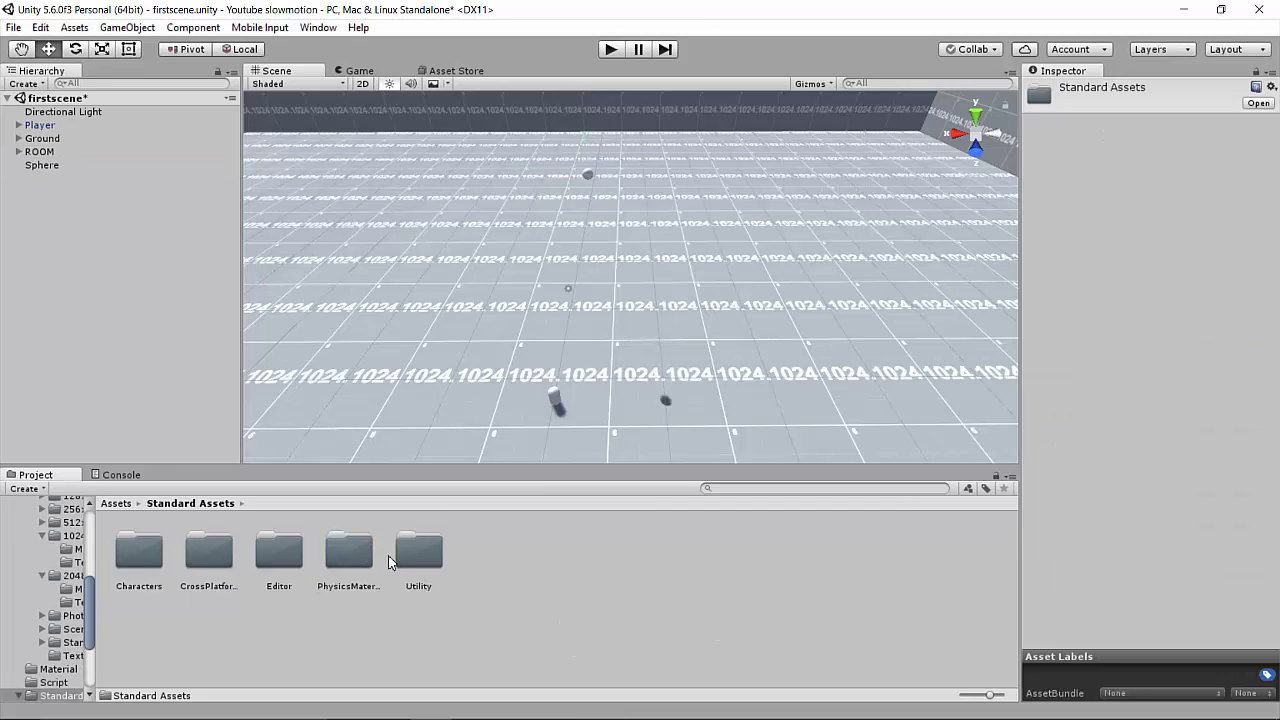
double_click(350, 552)
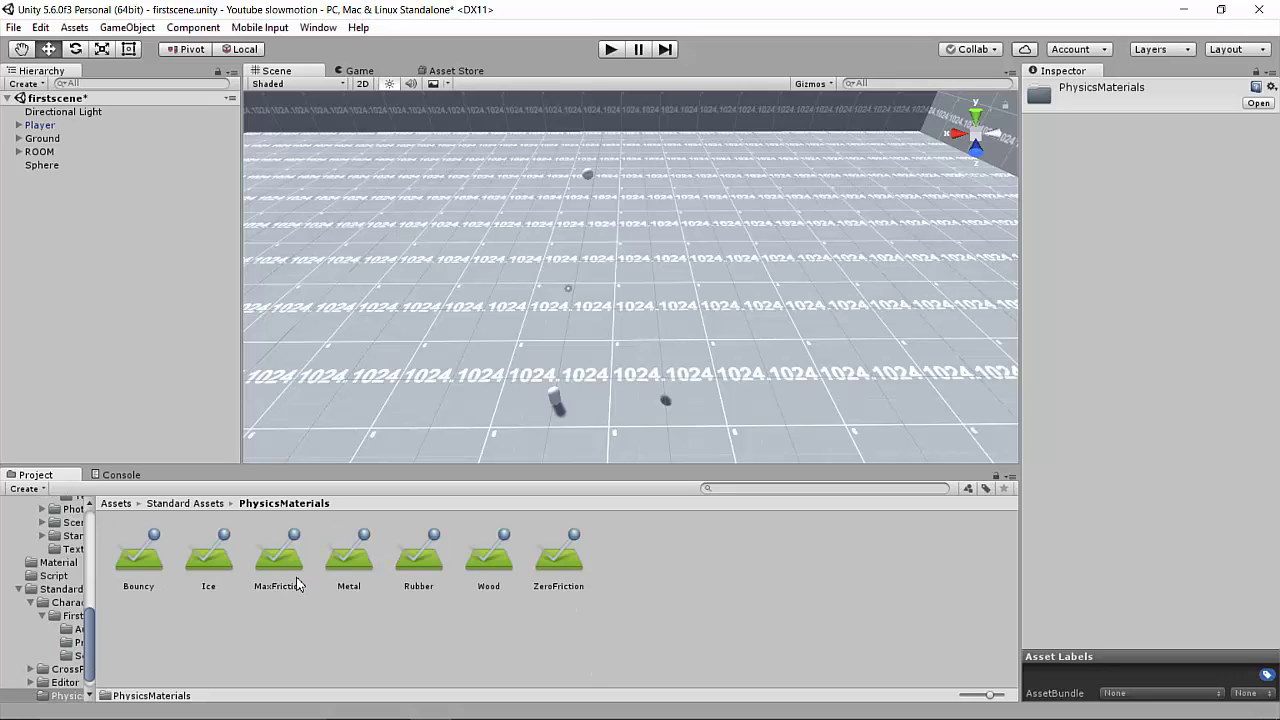
click(540, 575)
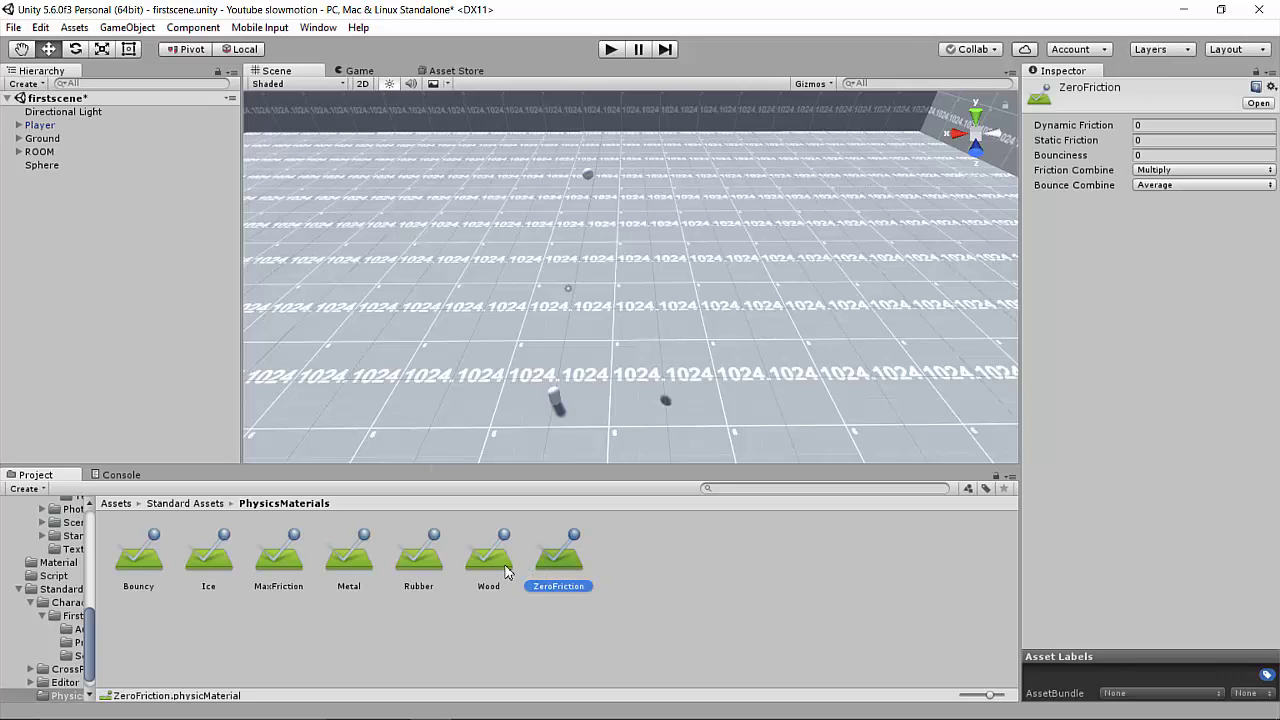
click(507, 565)
click(425, 565)
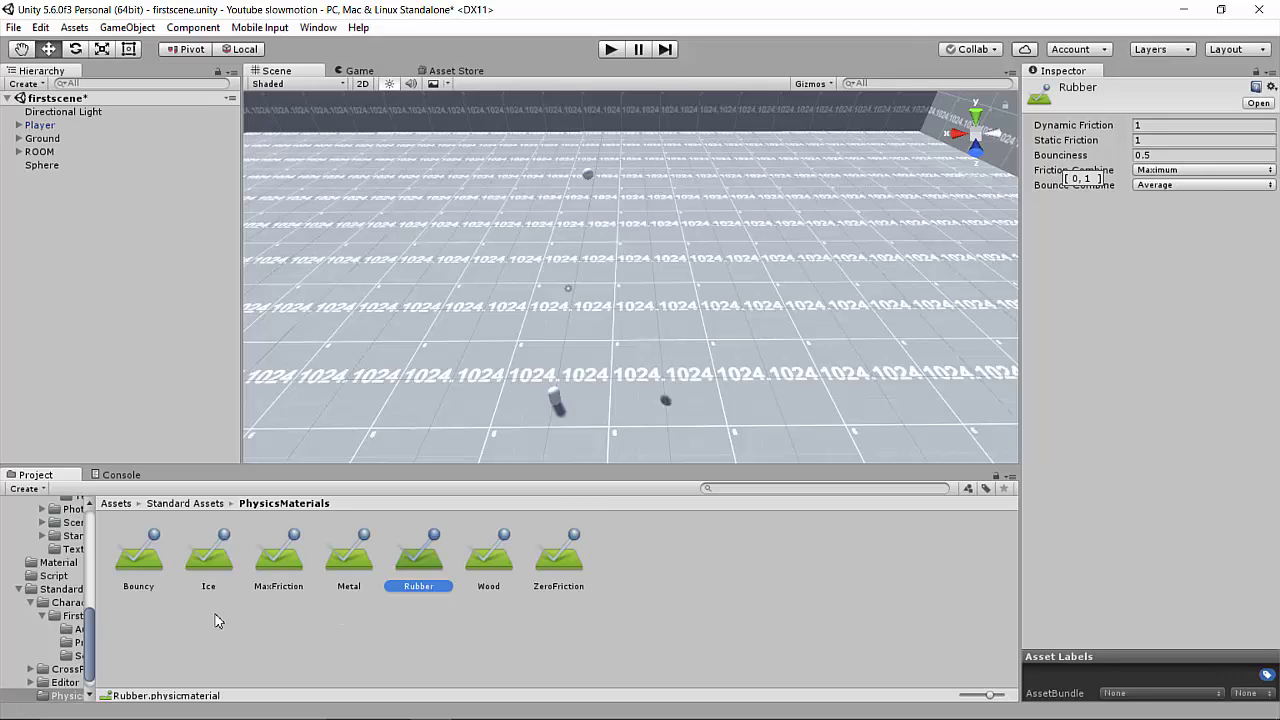
Compare Bouncy, Ice, MaxFriction, Metal, Rubber and Wood settings, ending on ZeroFriction.
click(129, 576)
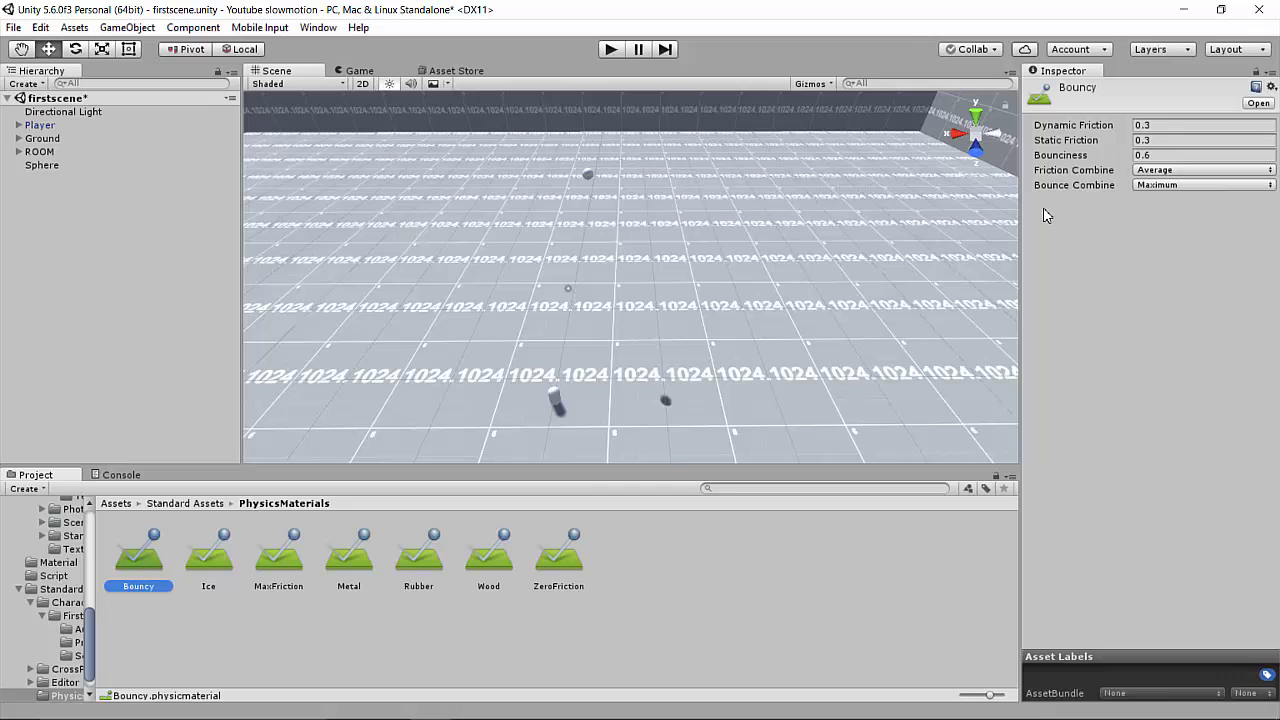
click(210, 560)
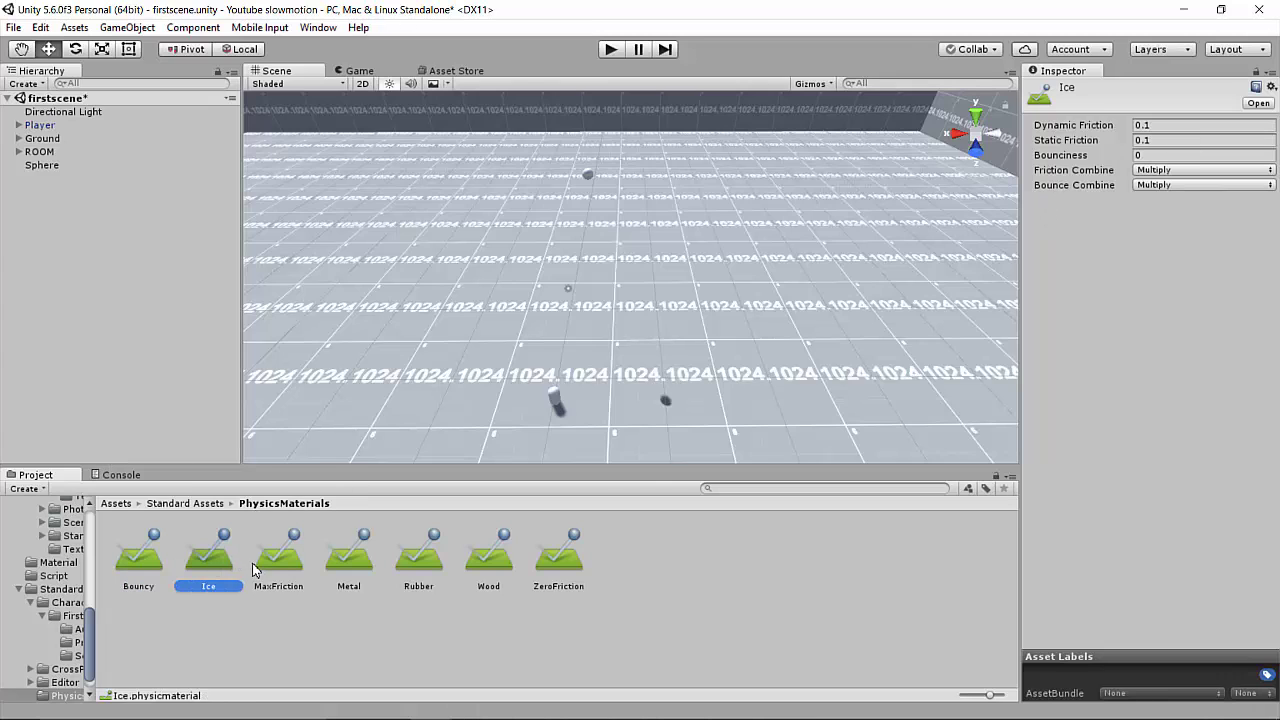
click(272, 560)
click(335, 558)
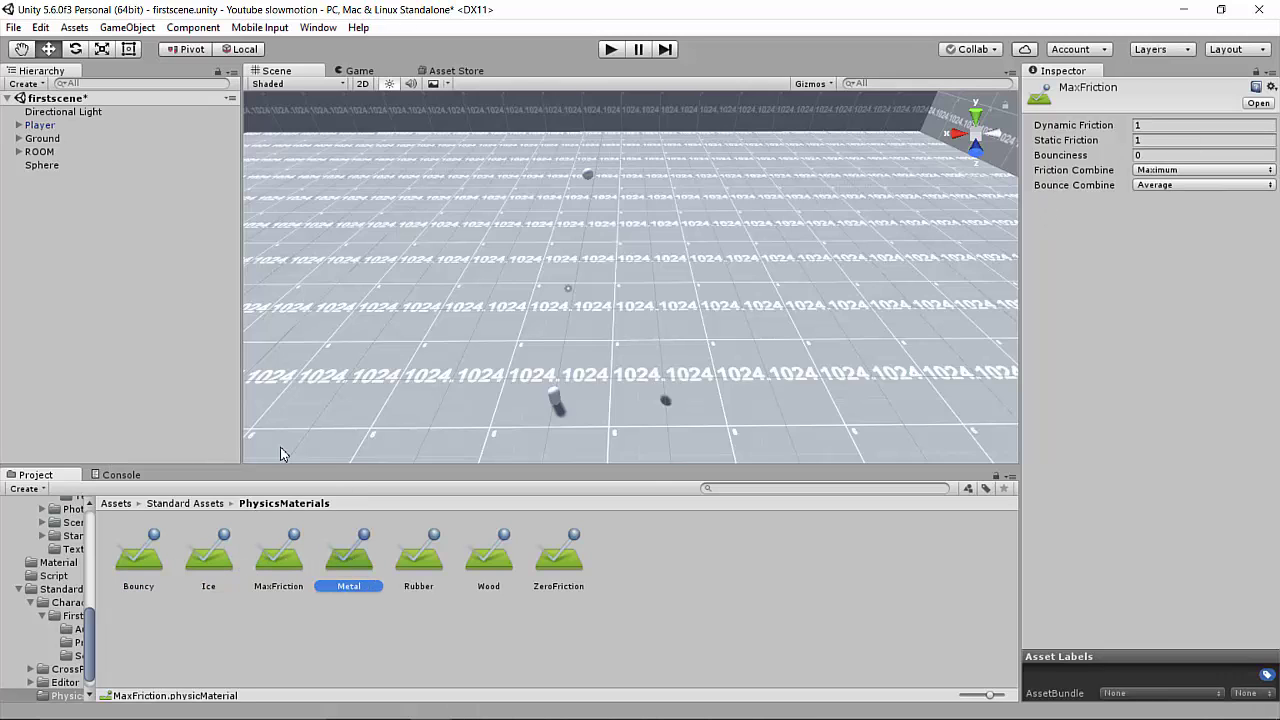
click(411, 564)
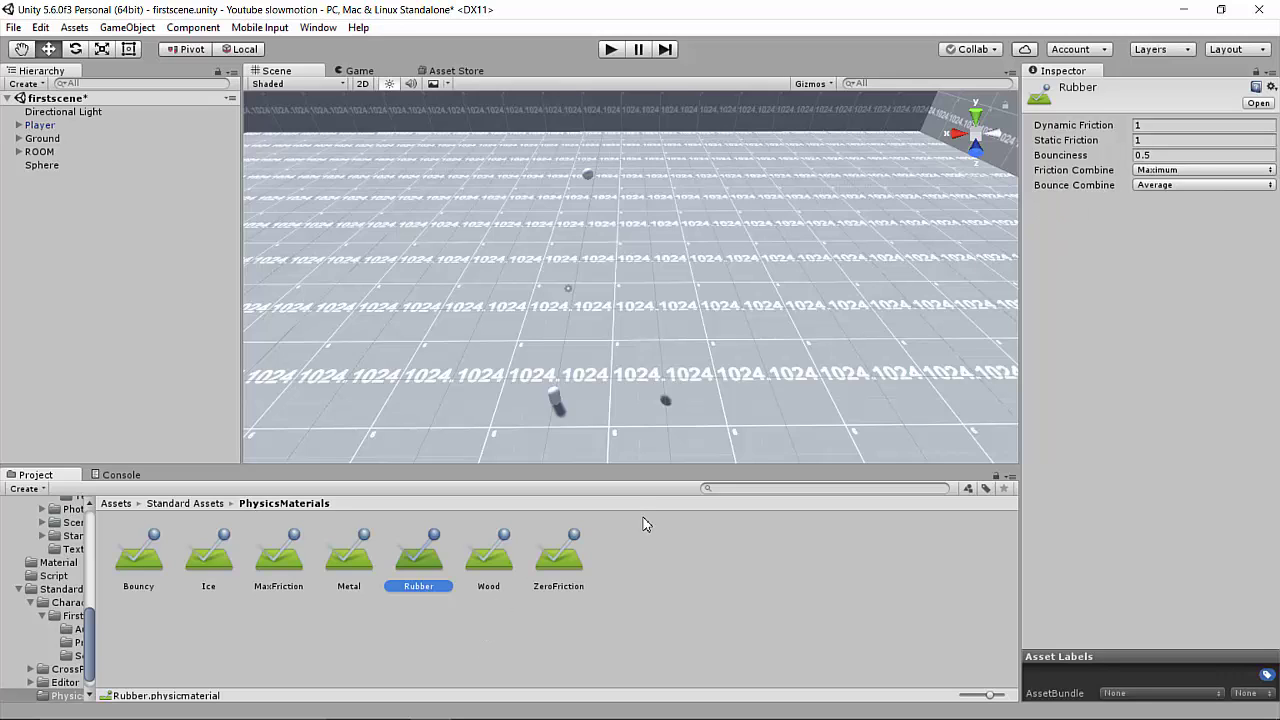
drag(120, 570, 333, 457)
click(489, 555)
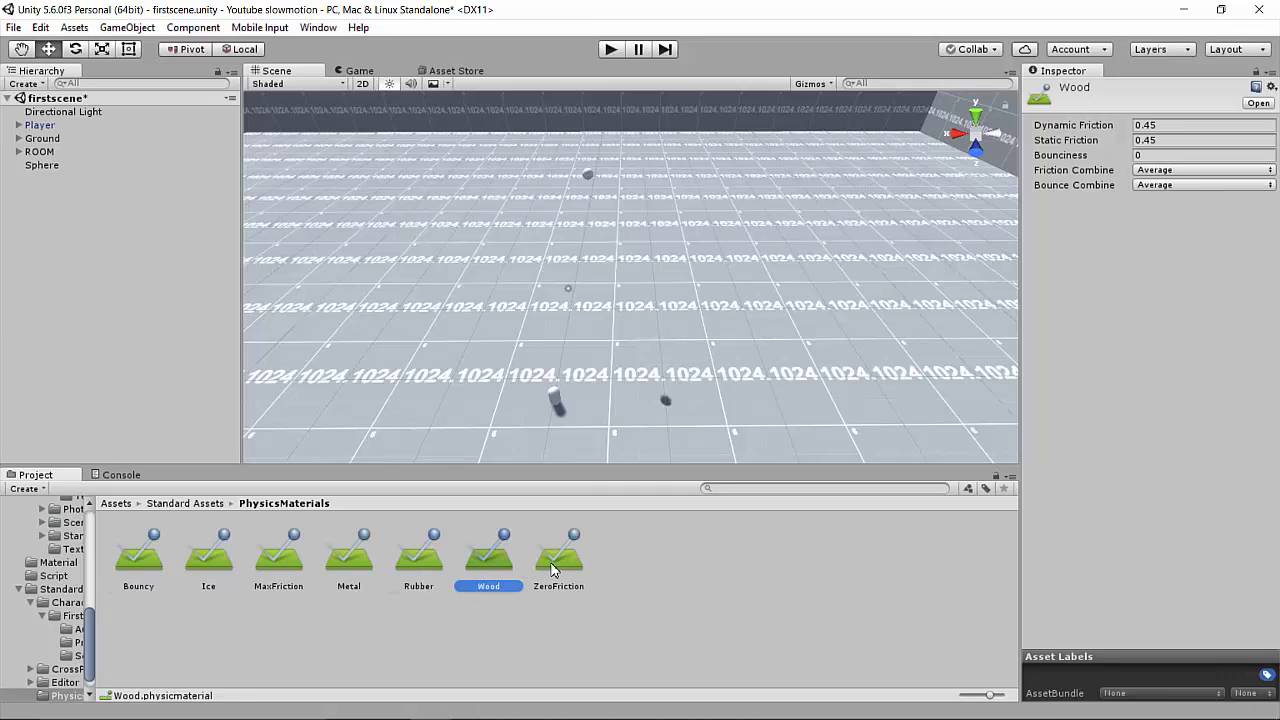
click(555, 560)
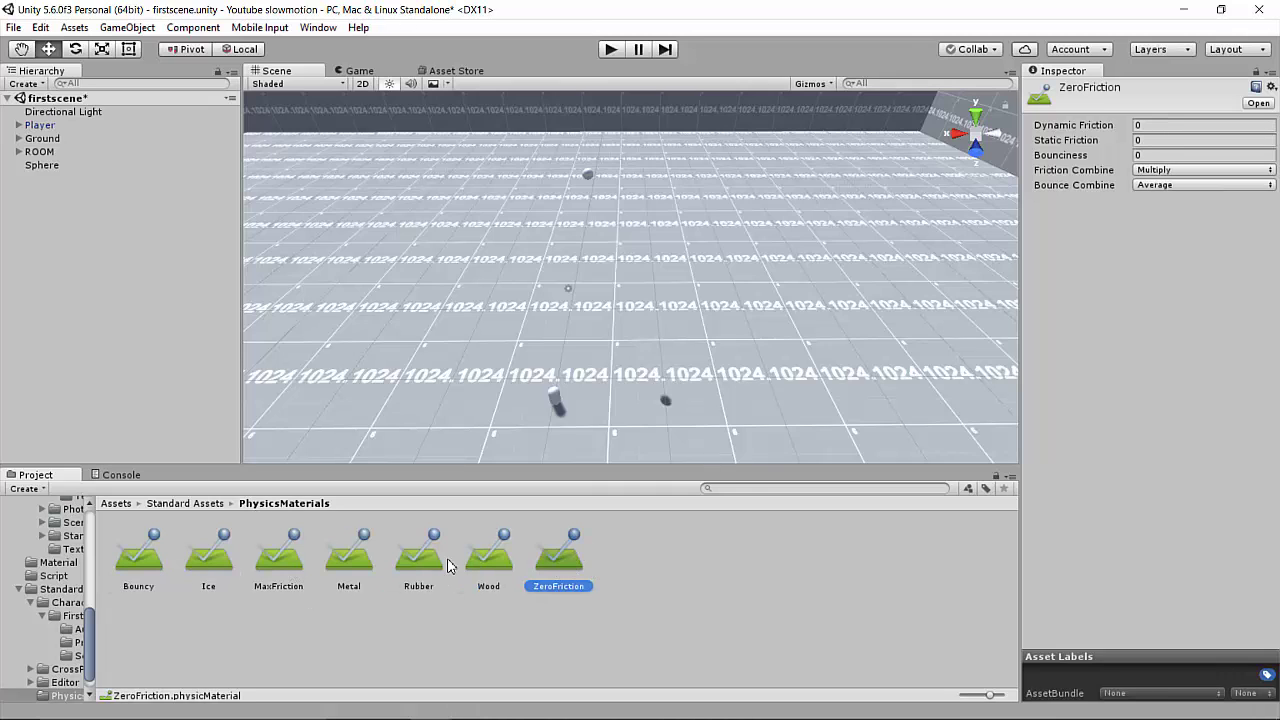
Set Bouncy's Bounciness to 1, test it in play mode, then change it to 0.6.
click(148, 585)
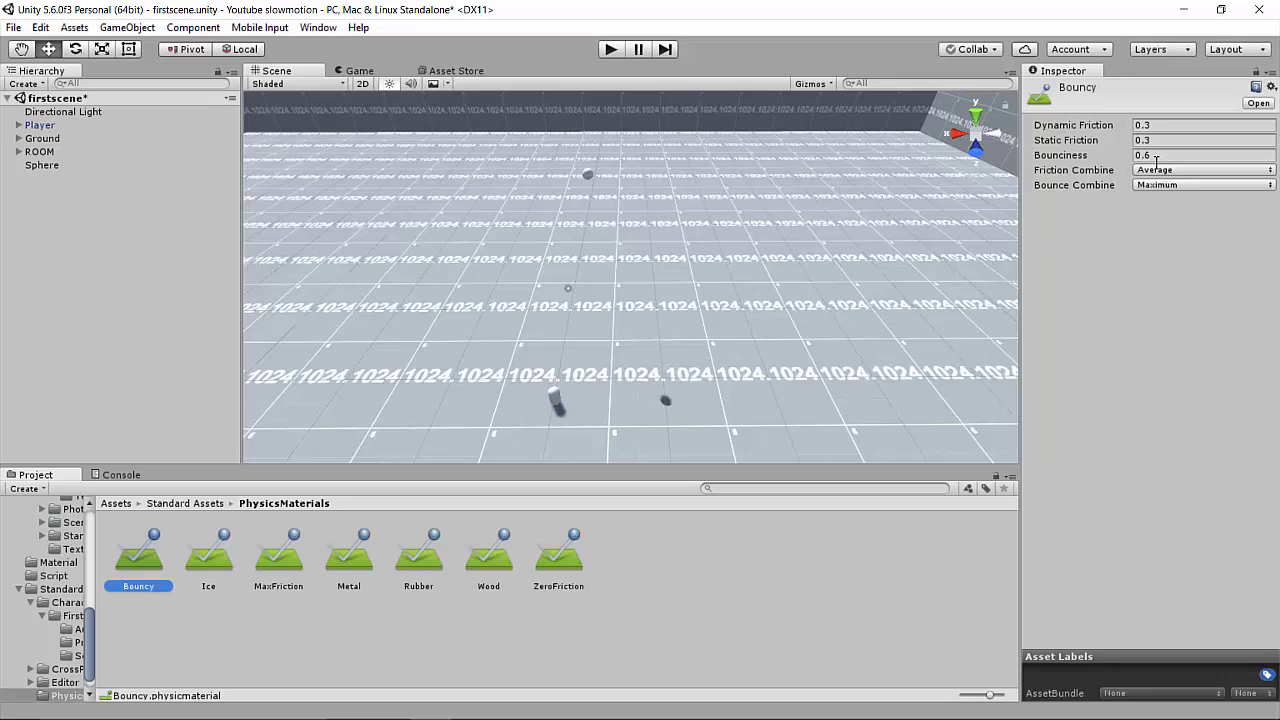
click(1135, 156)
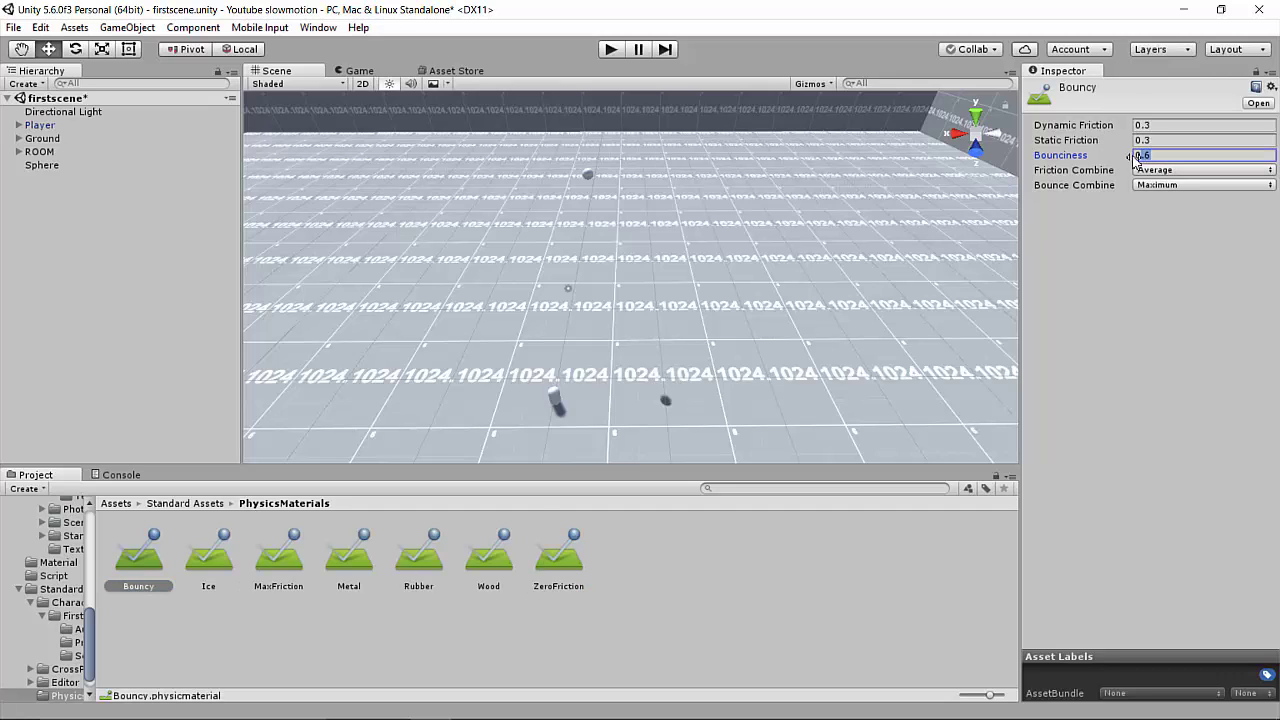
text(1)
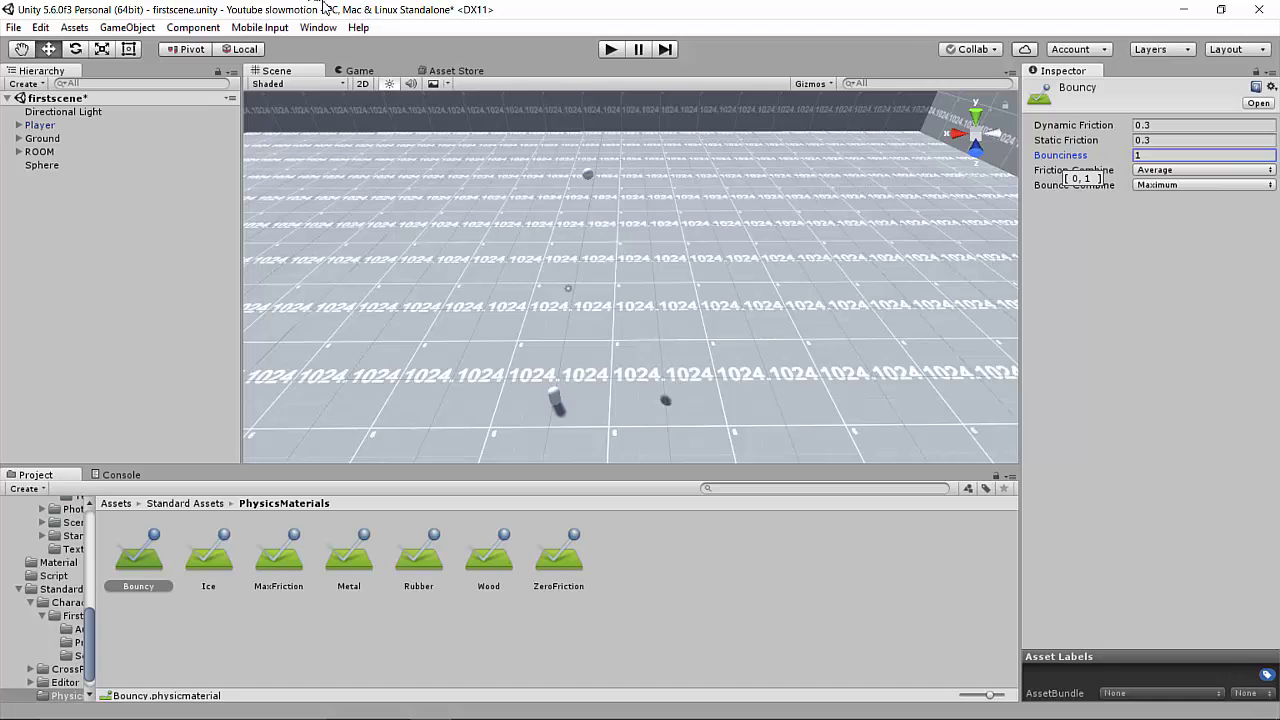
click(610, 49)
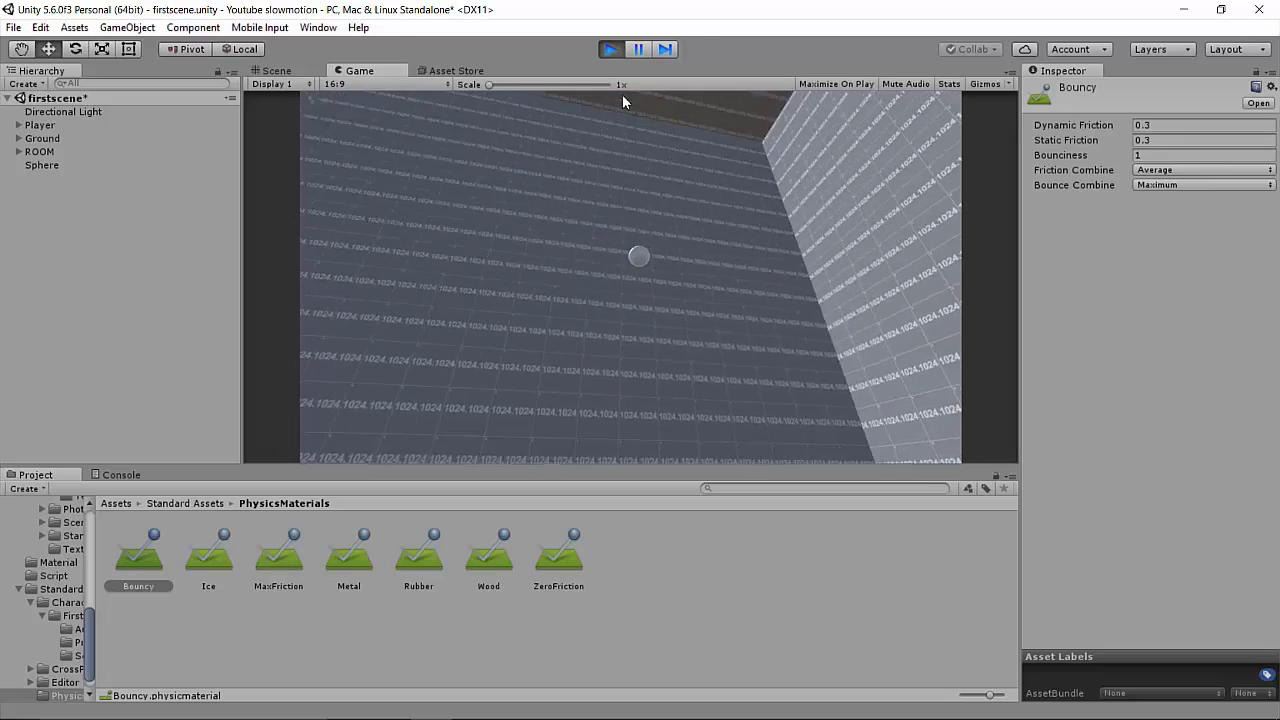
click(610, 49)
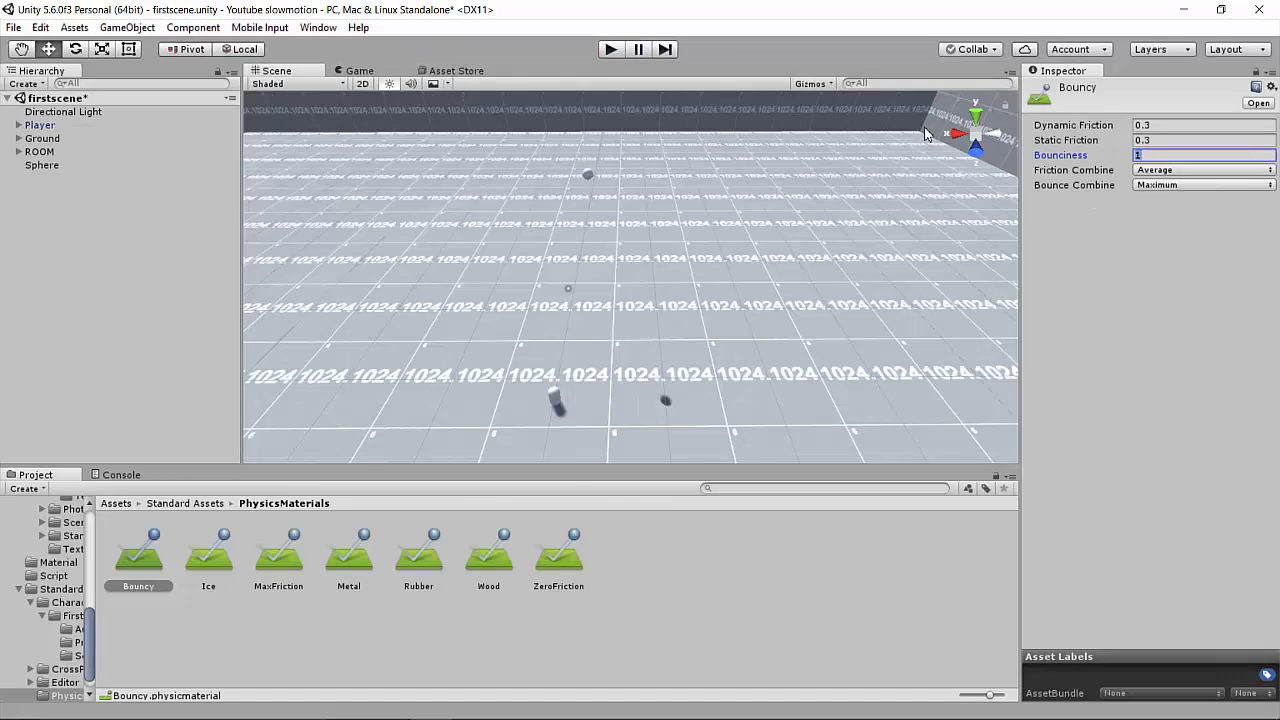
text(0.6)
Duplicate the Sphere and spread the copies to higher spots above the floor.
click(48, 166)
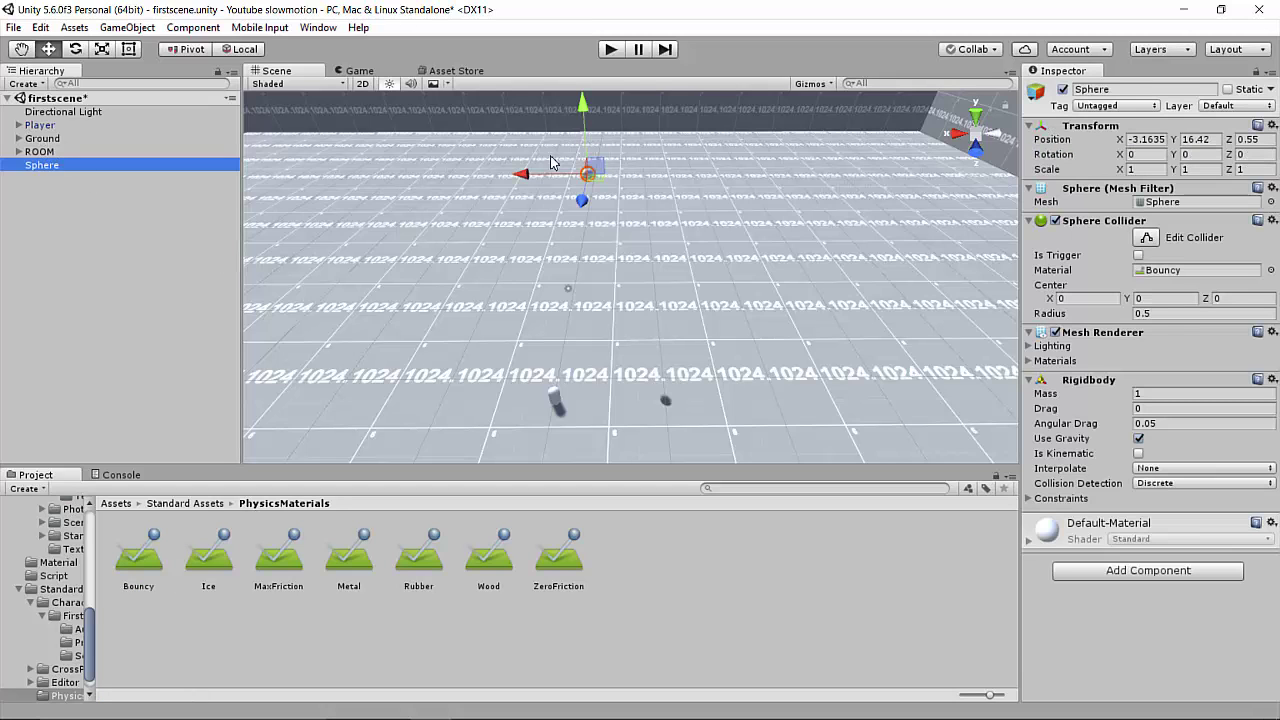
key(ctrl+d)
key(ctrl+d)
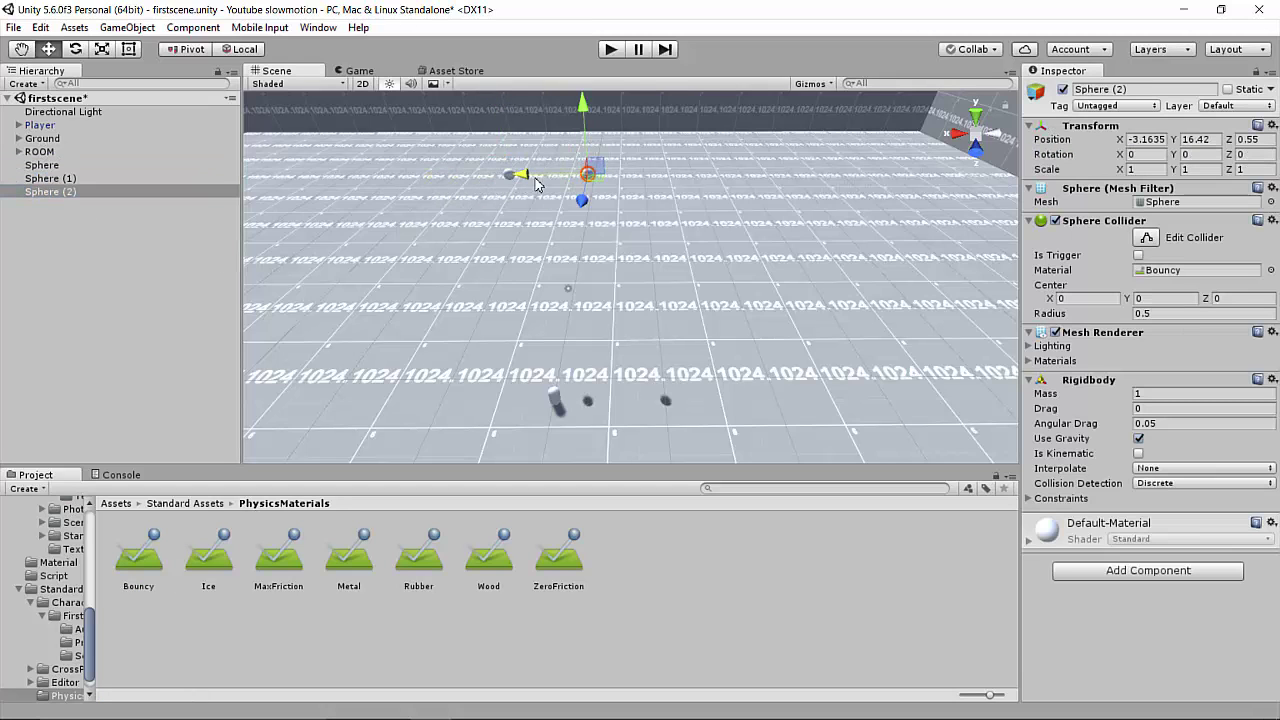
drag(533, 177, 627, 177)
drag(685, 112, 673, 87)
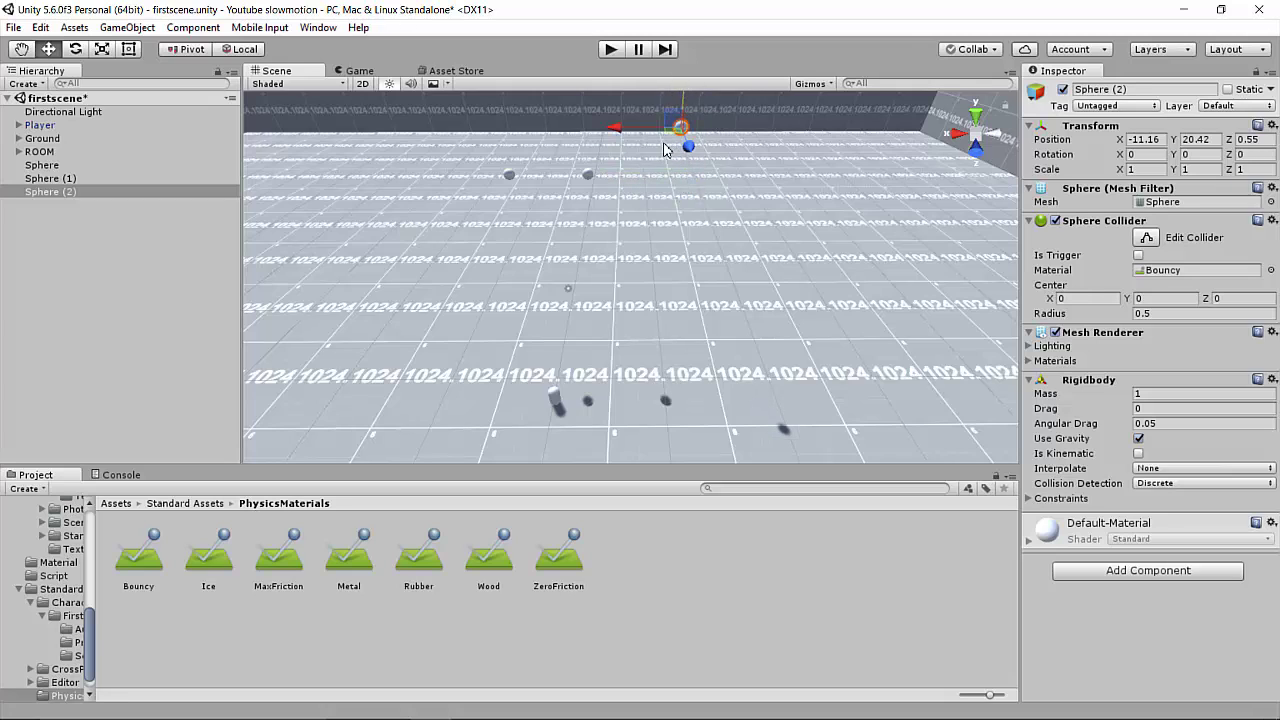
key(ctrl+d)
mouse_move(543, 177)
mouse_down()
mouse_move(474, 178)
mouse_move(509, 120)
mouse_up()
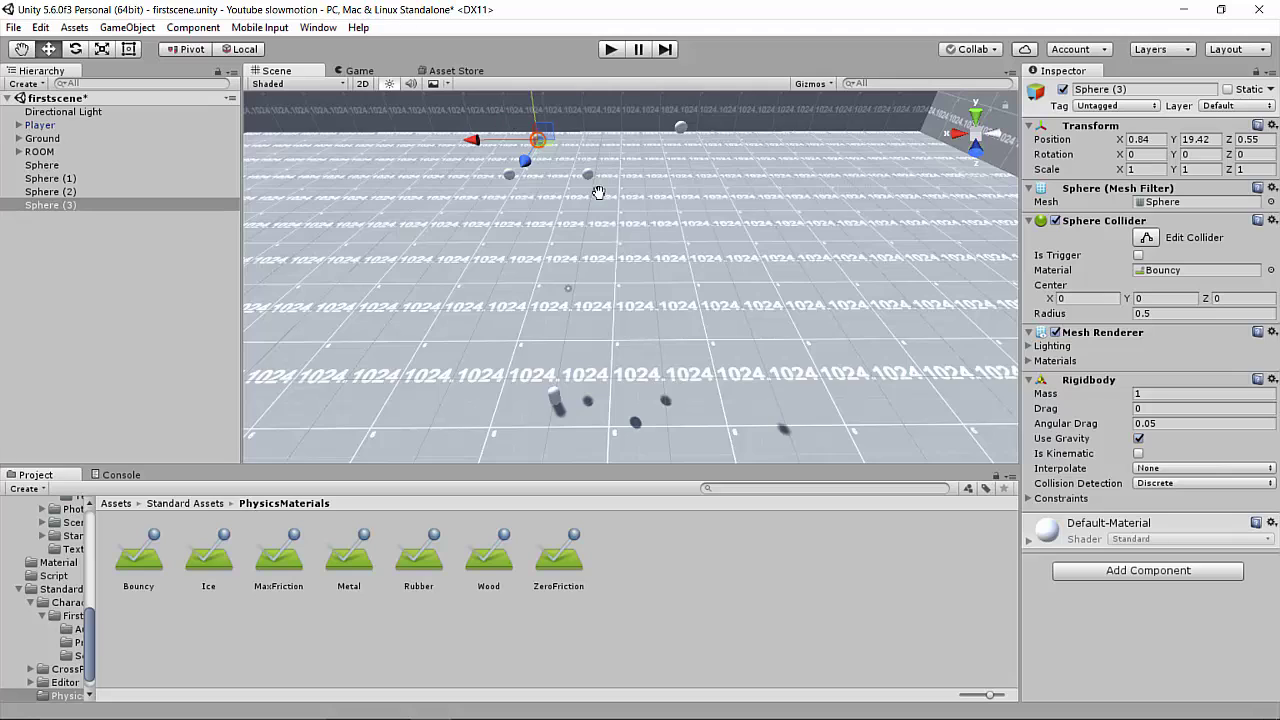
alt+drag(594, 194, 604, 207)
drag(565, 160, 565, 127)
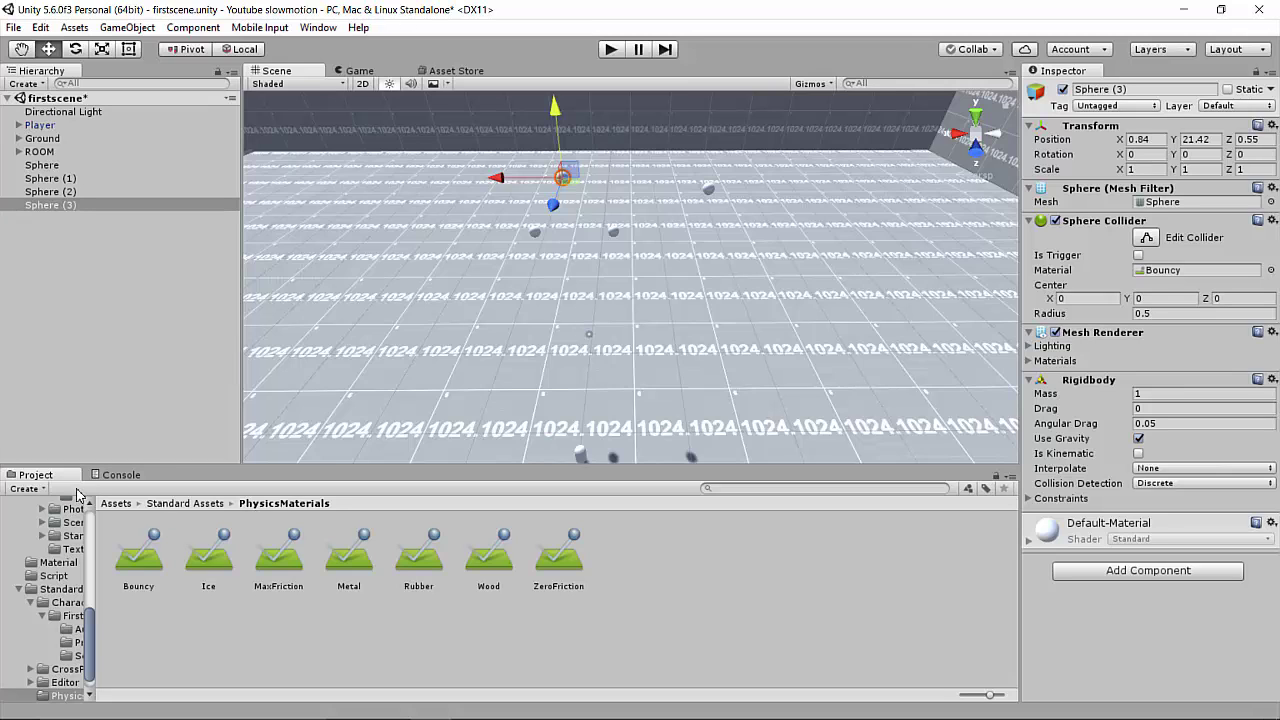
Go to Assets > Script and select the TimeManager script.
scroll(80, 590, up, 10)
click(45, 598)
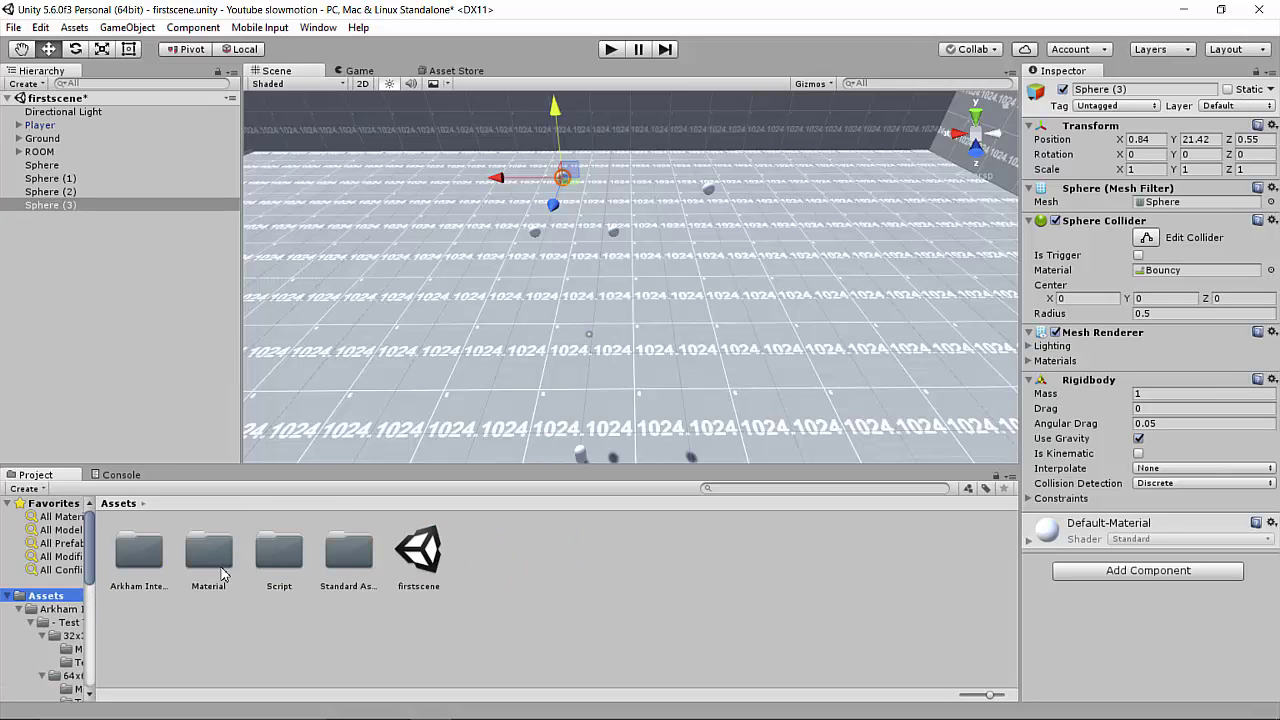
double_click(262, 560)
click(149, 557)
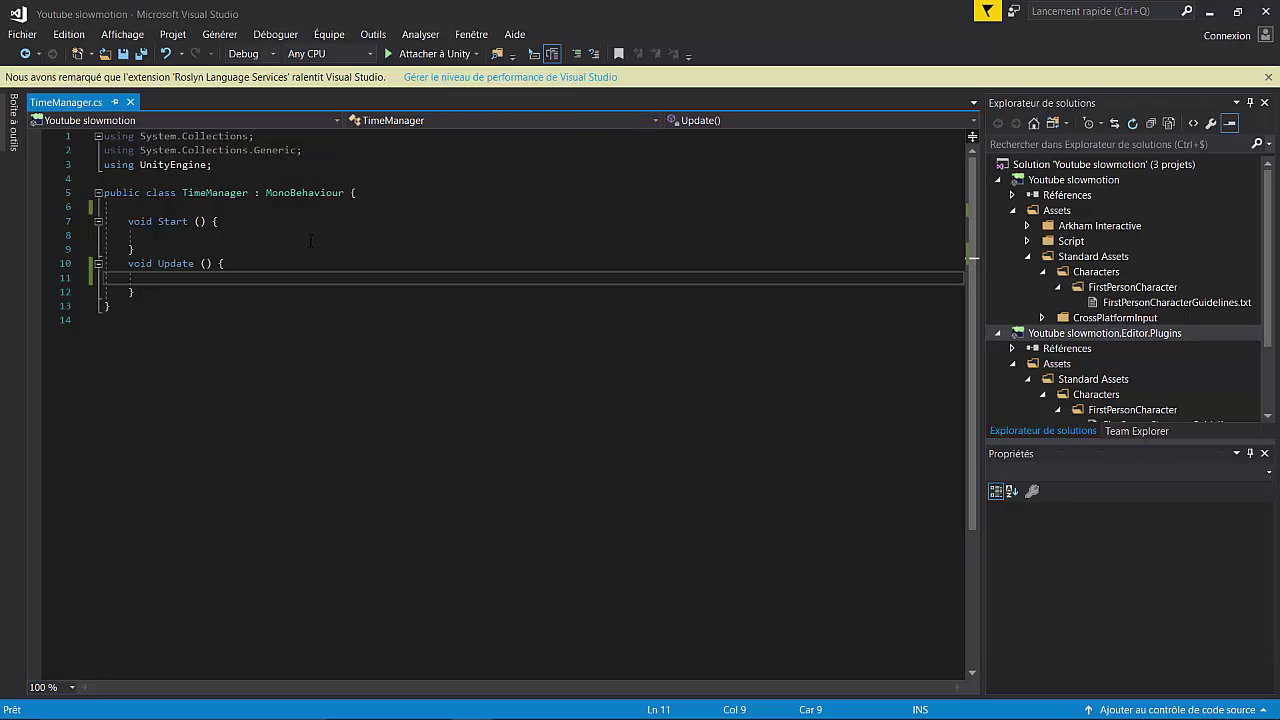
Add 'public float myTimeScale;' under the TimeManager class declaration and save.
click(381, 201)
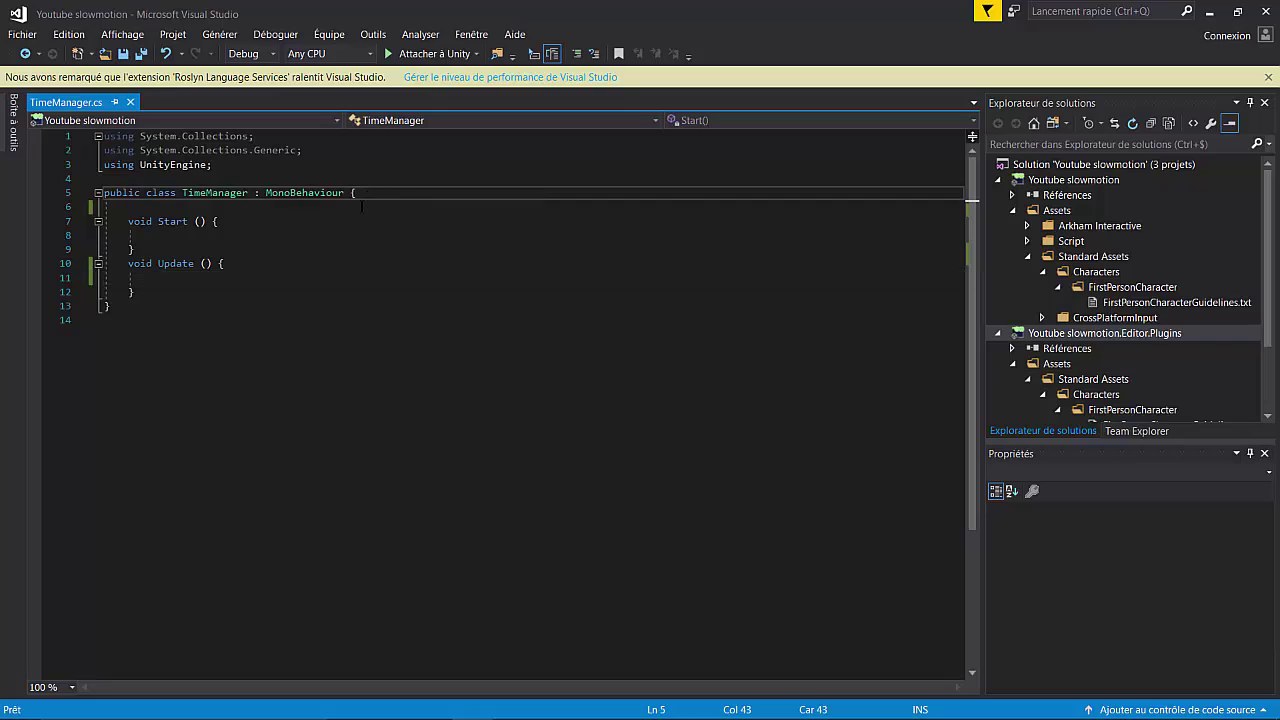
key(Return)
key(Return)
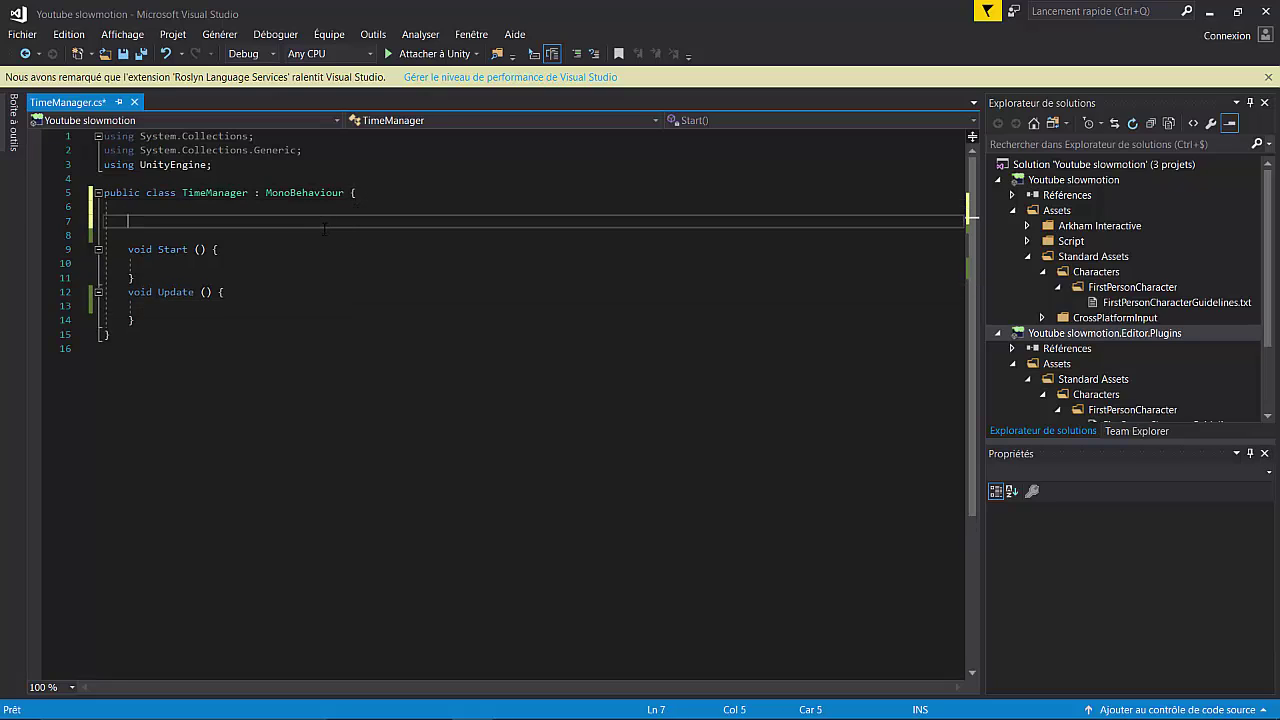
text(public)
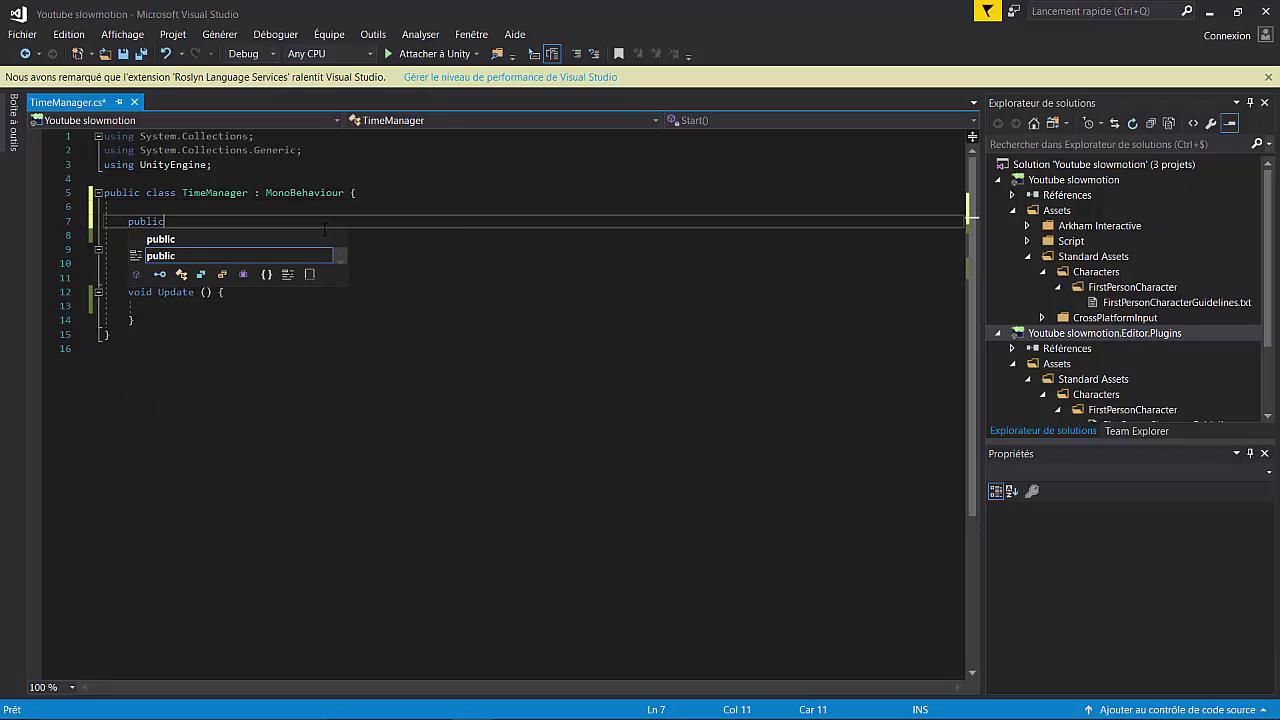
text( int)
text(oat)
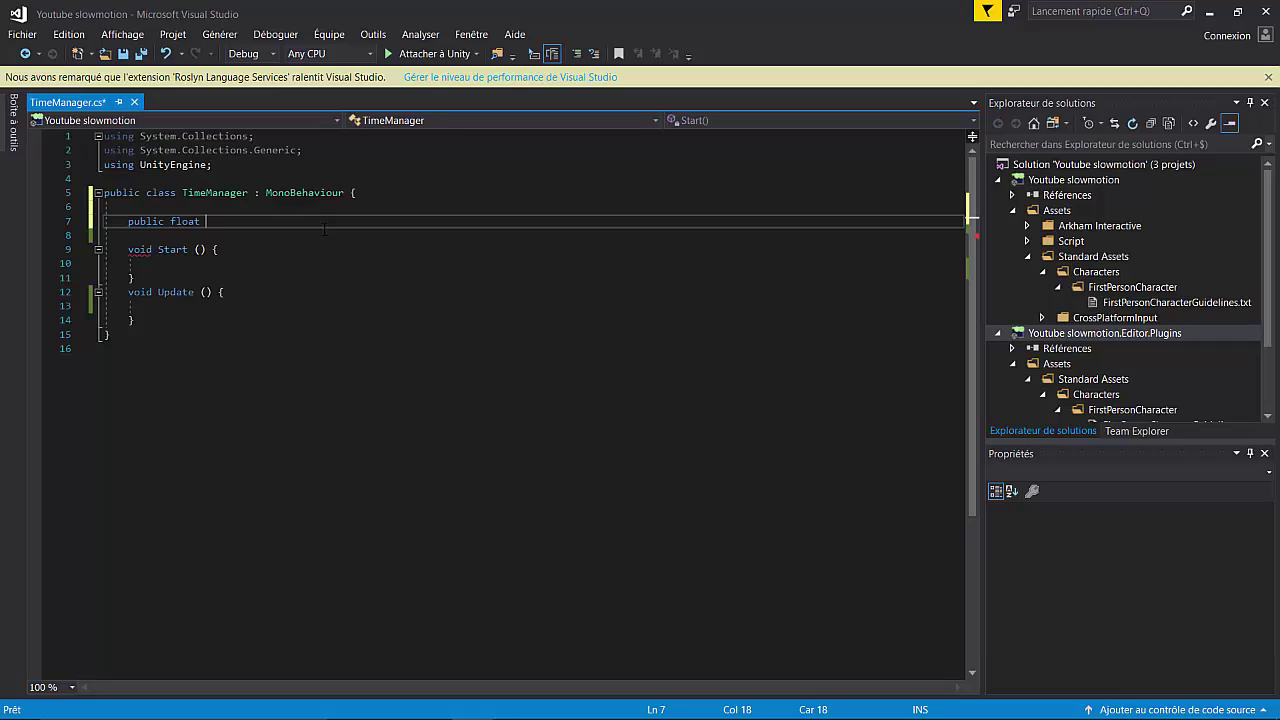
text(myTi)
text(meSca)
text(le)
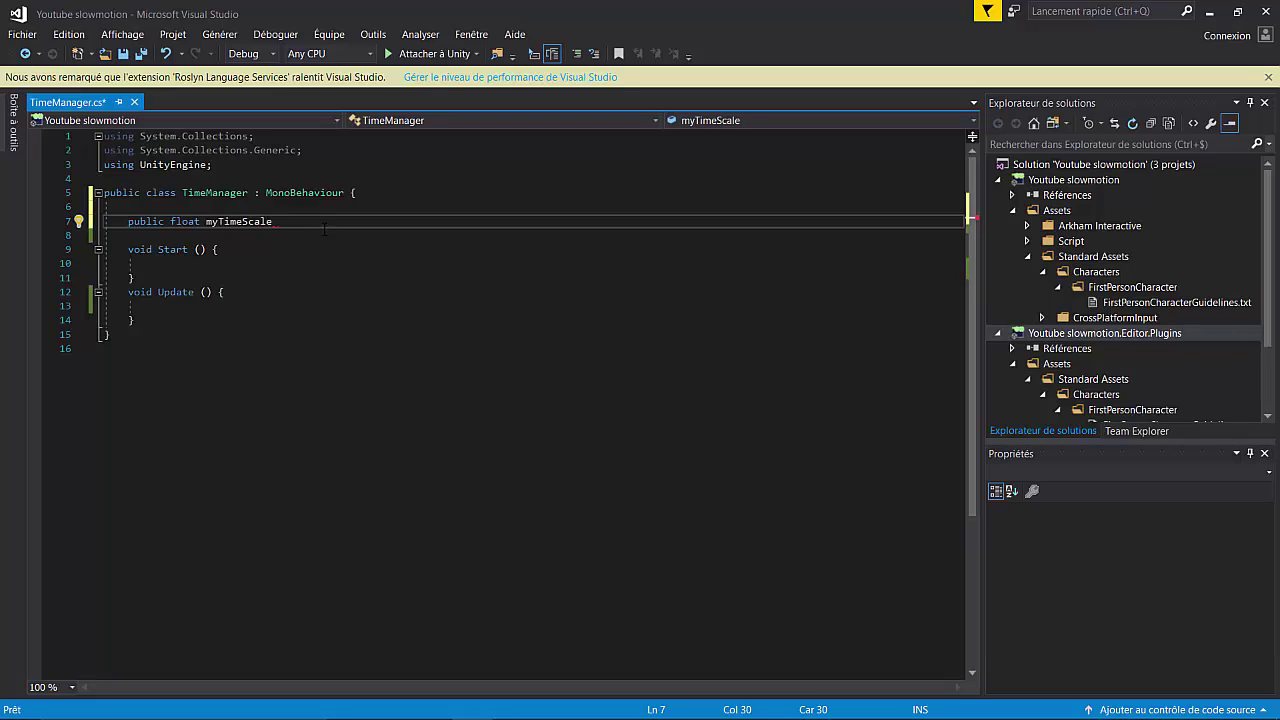
key(ctrl+s)
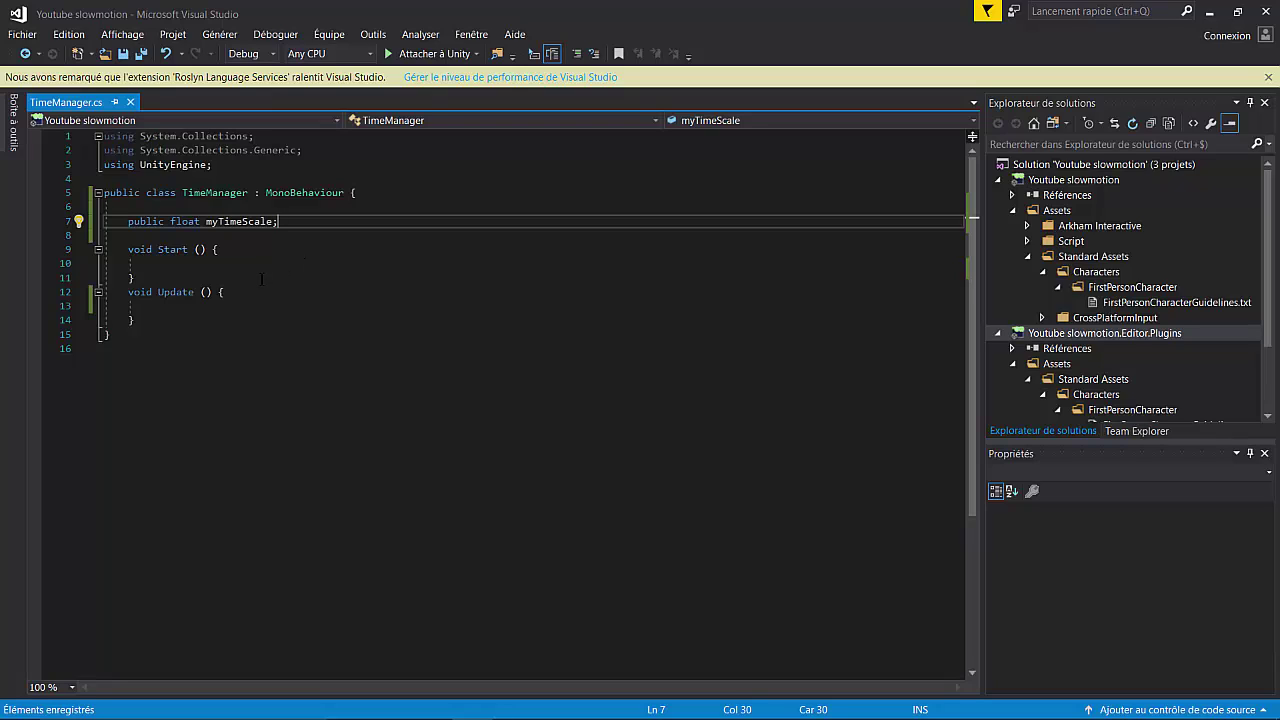
In Update, write an empty if (!Input.GetKey(KeyCode.Z)) { } block.
click(218, 292)
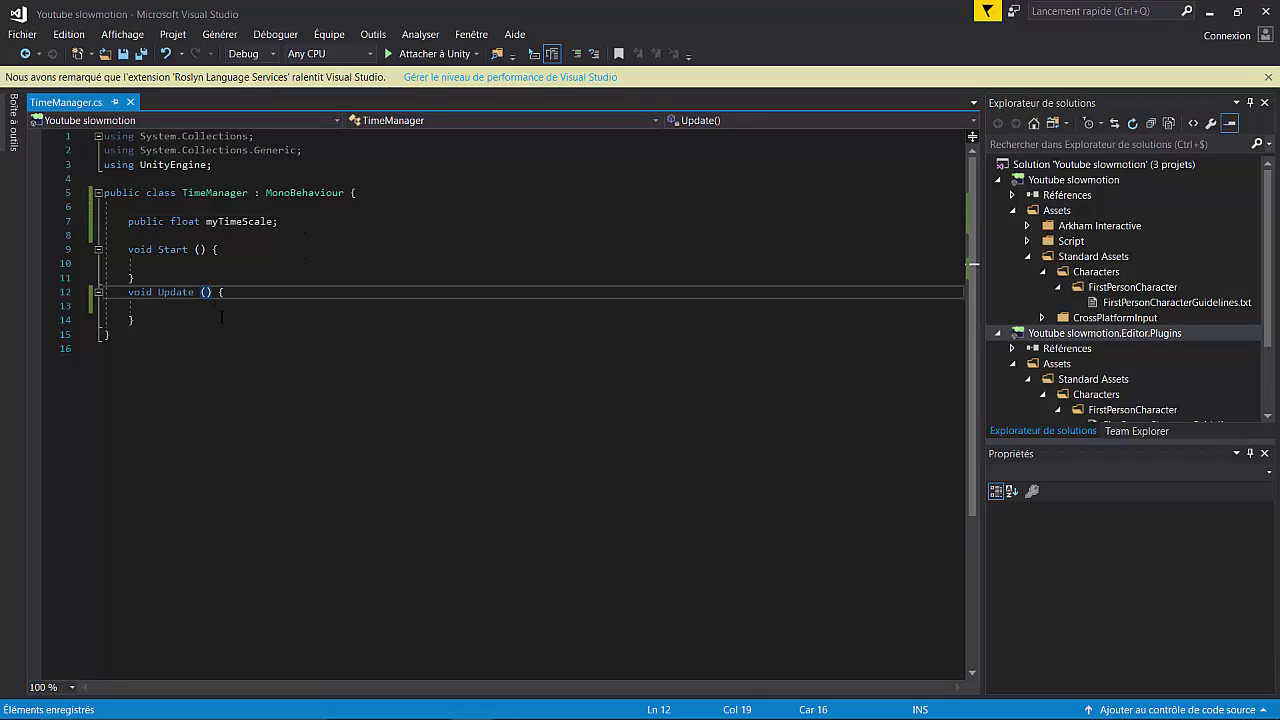
key(Down)
text(if(I)
key(BackSpace)
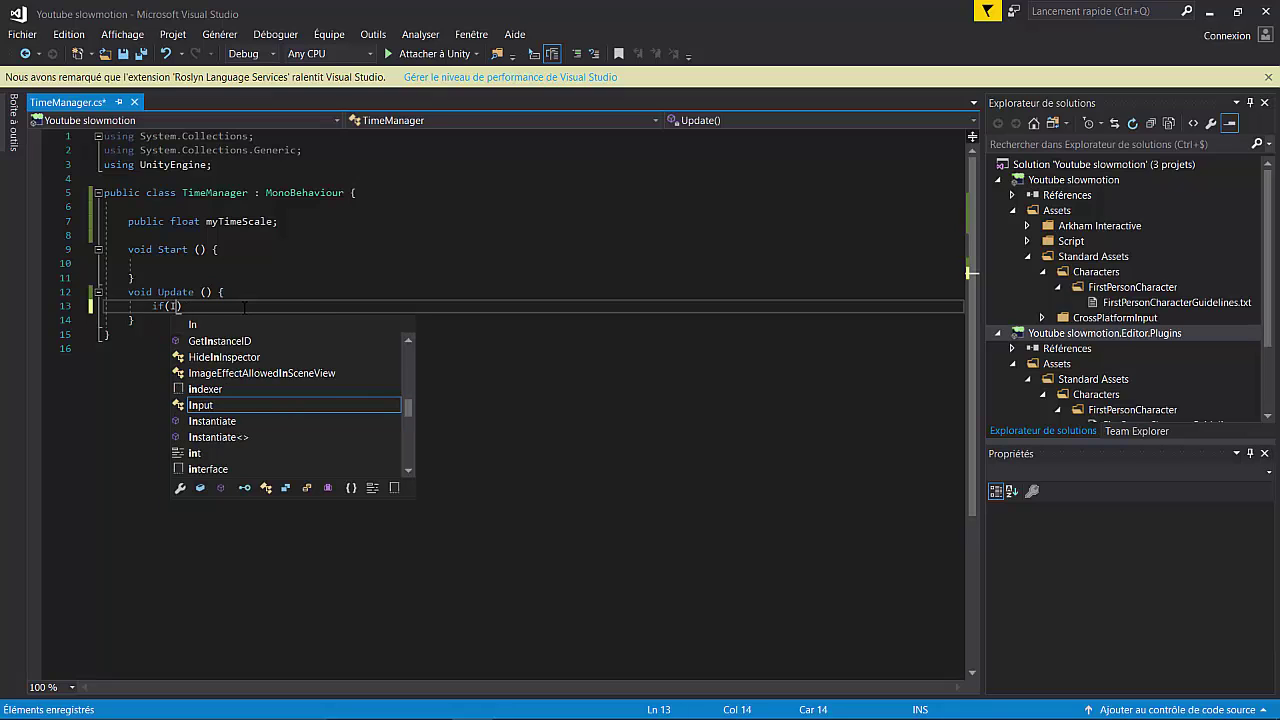
text(!Input)
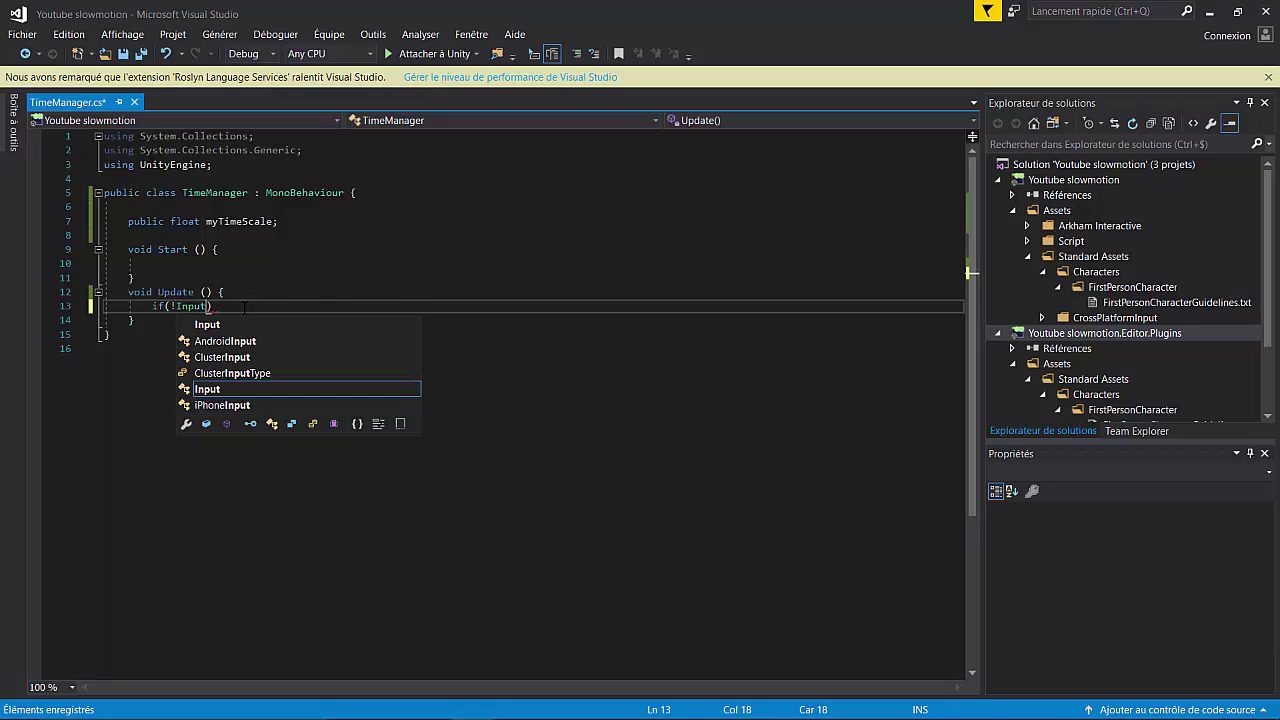
text(.Ge)
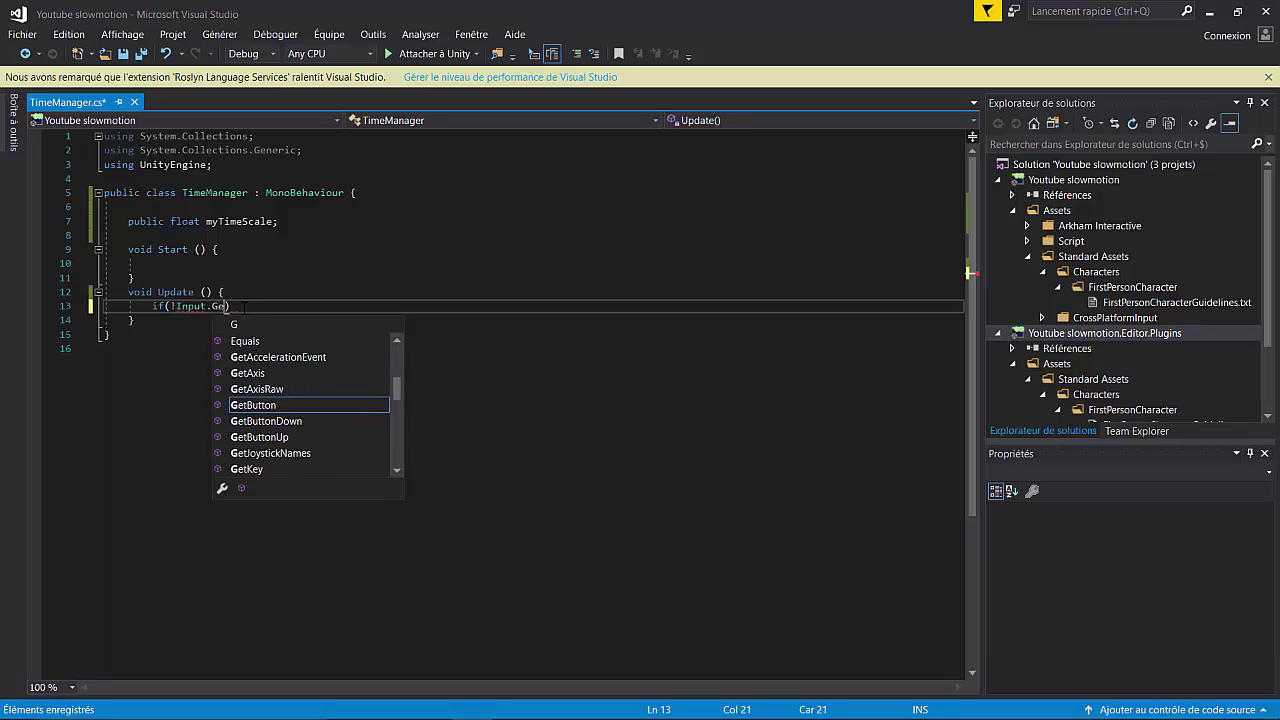
text(t)
key(Escape)
text(Key)
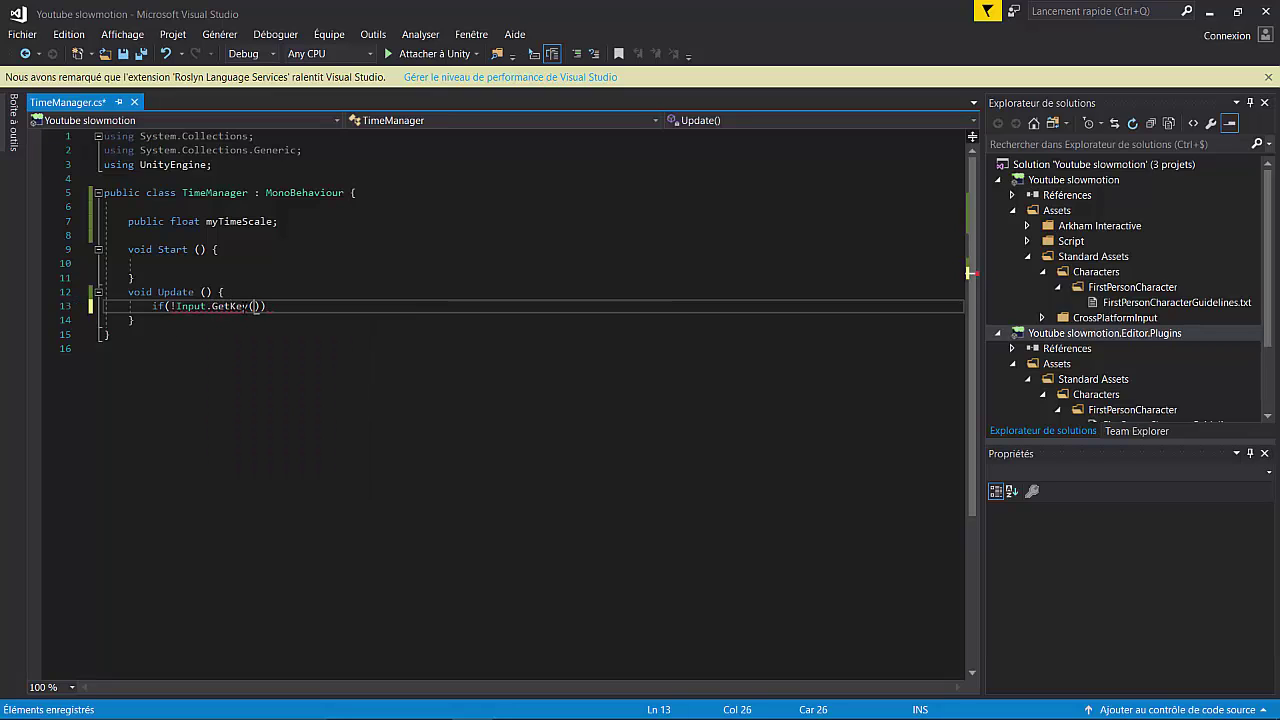
text((Key)
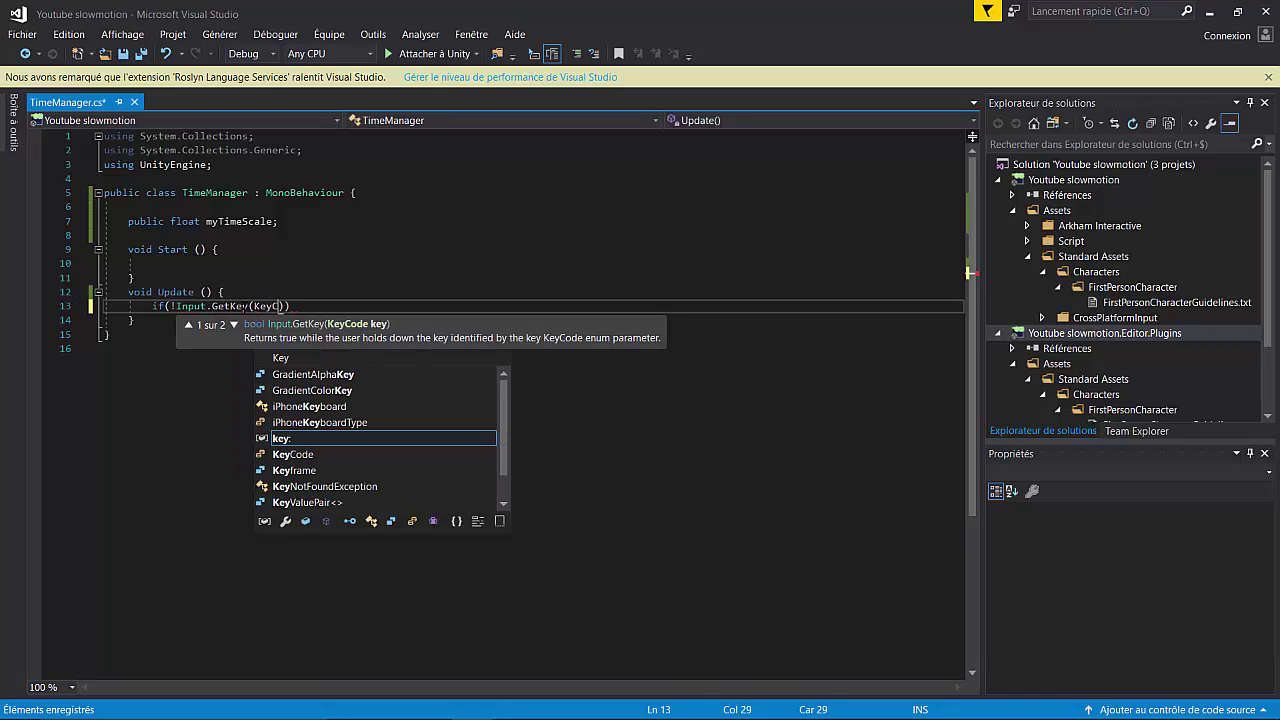
text(C)
key(Tab)
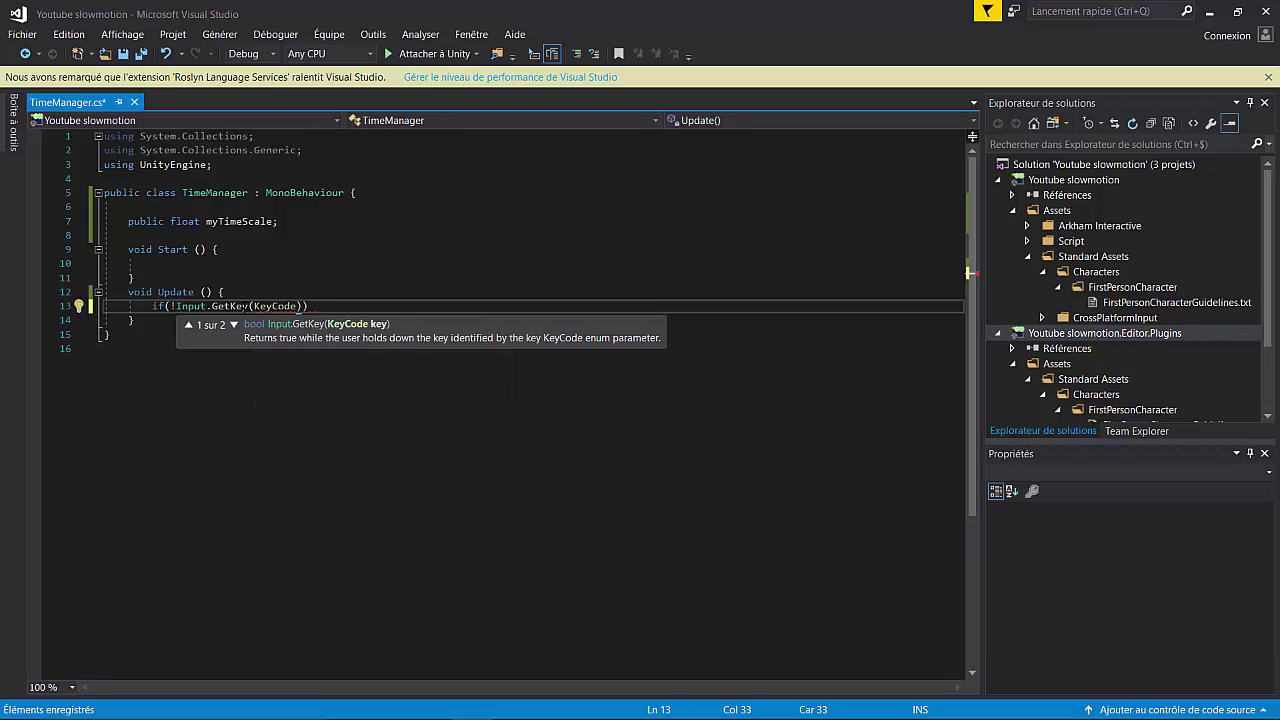
text(.Z)
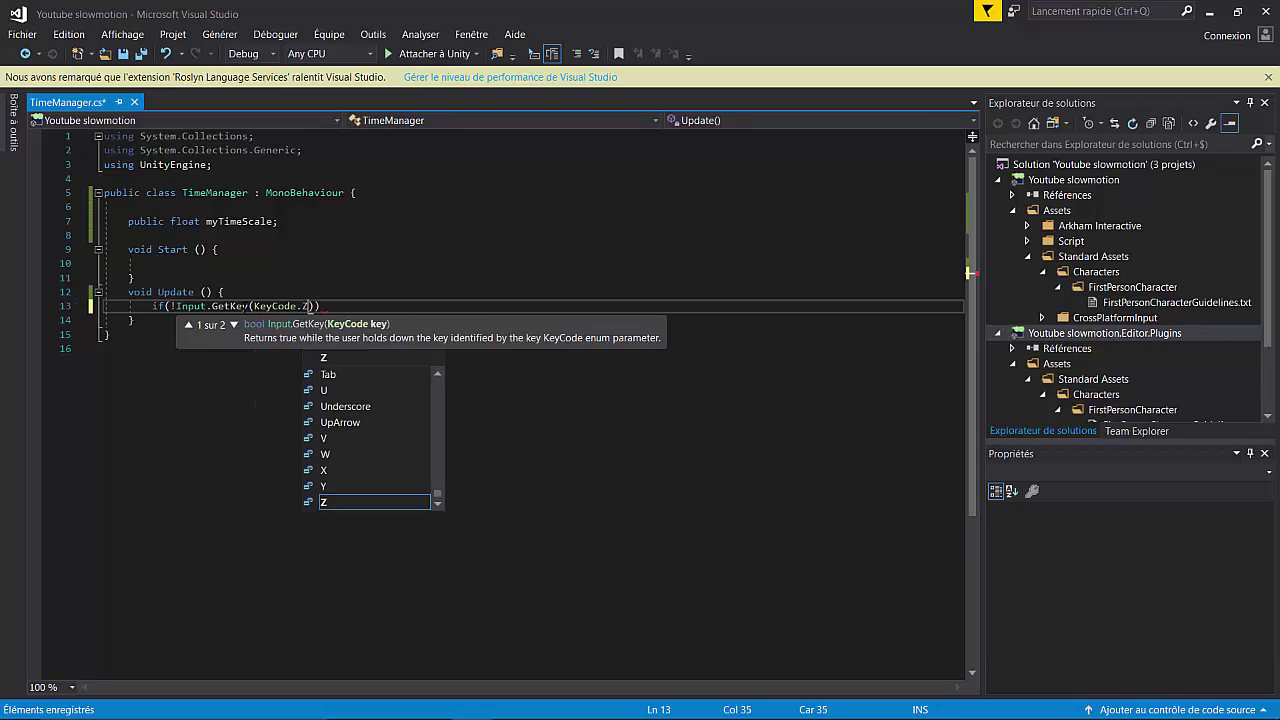
text()){)
key(Return)
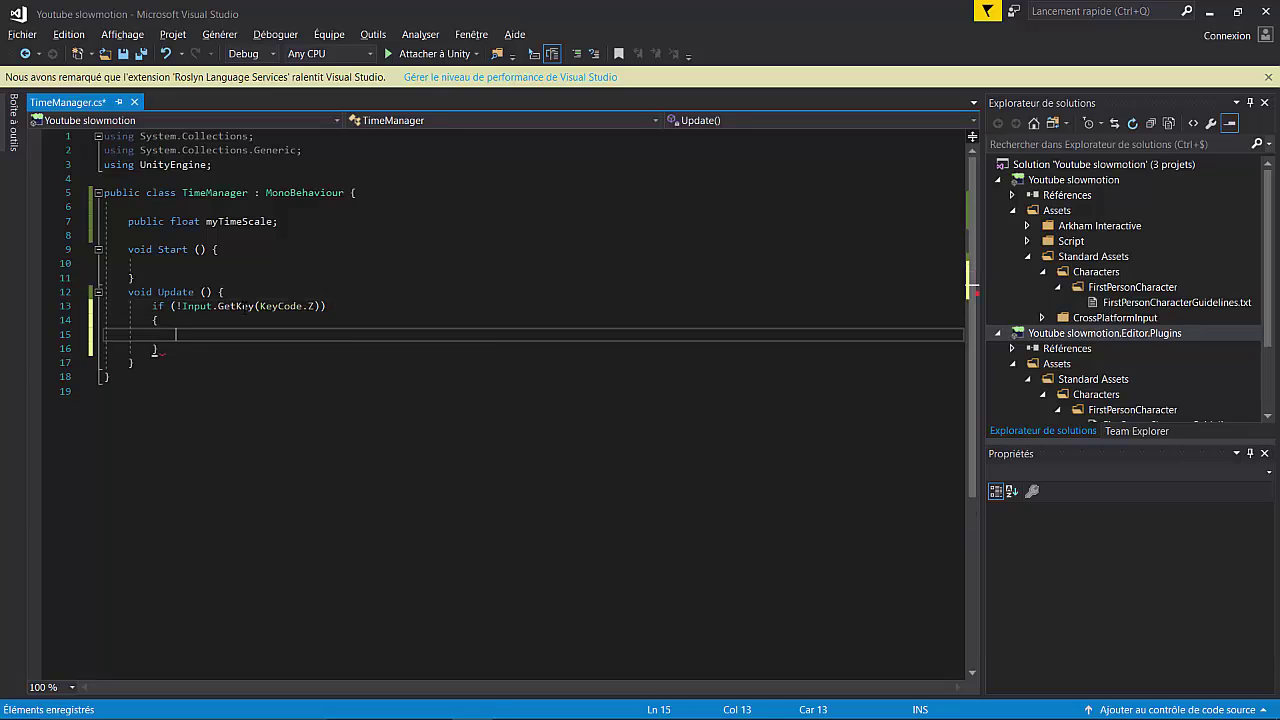
click(179, 306)
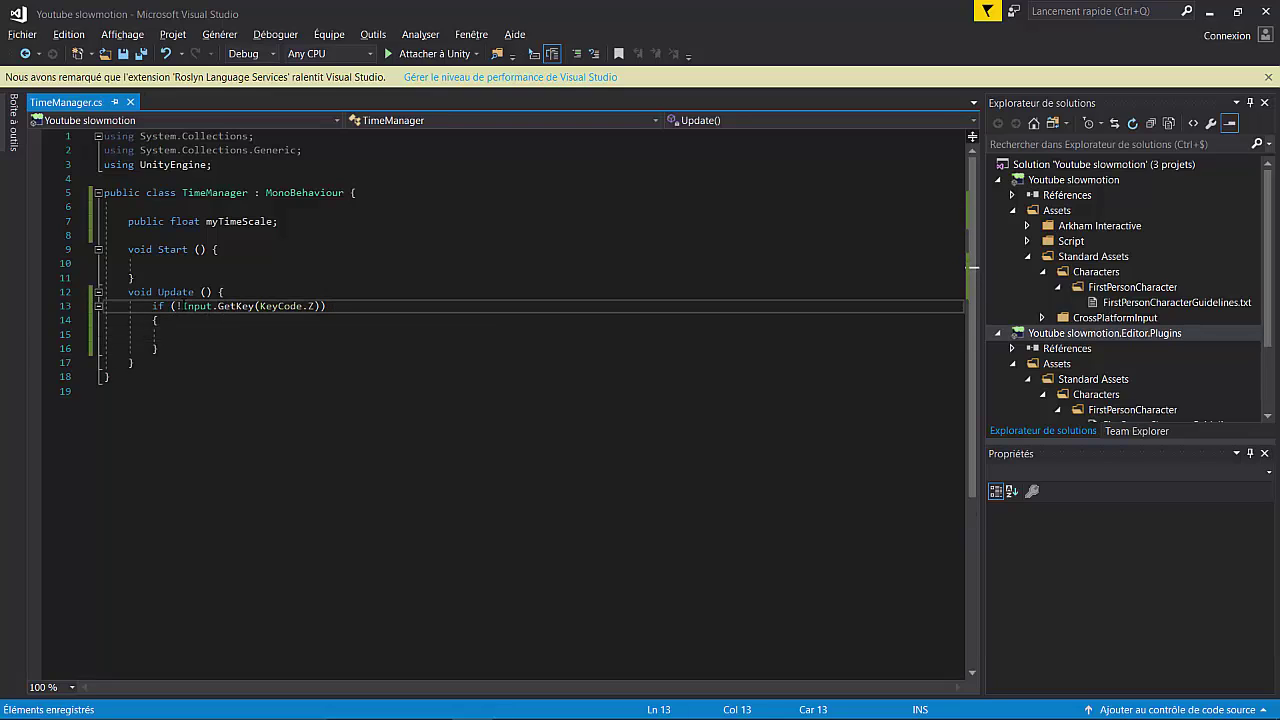
click(438, 368)
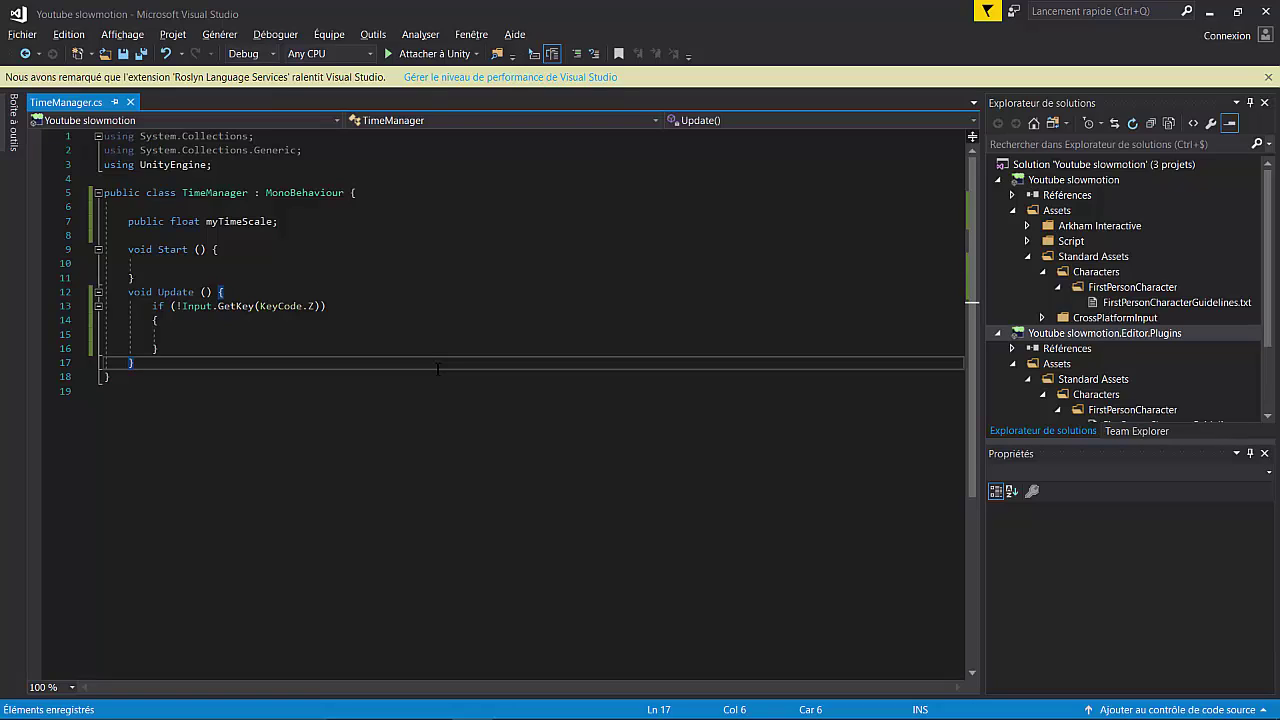
Add an else block; set myTimeScale to 0.1F in the if and 1F in the else.
click(343, 348)
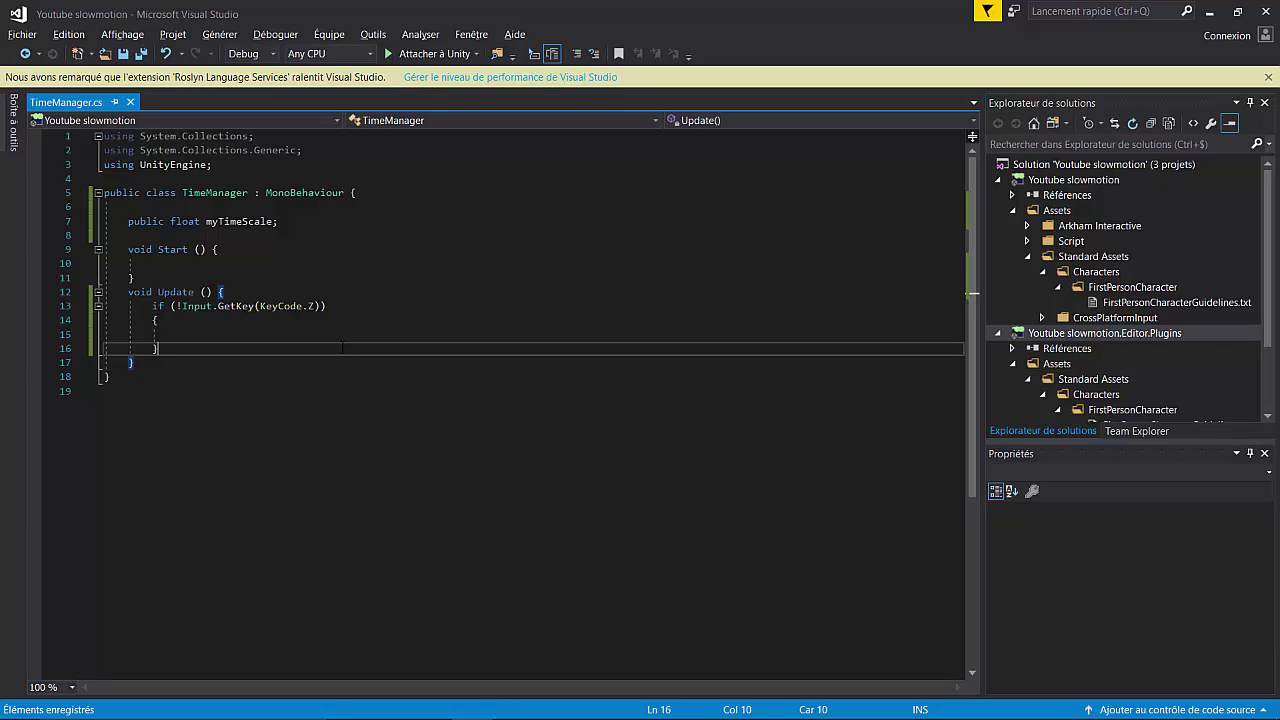
text(else)
key(Tab)
key(Tab)
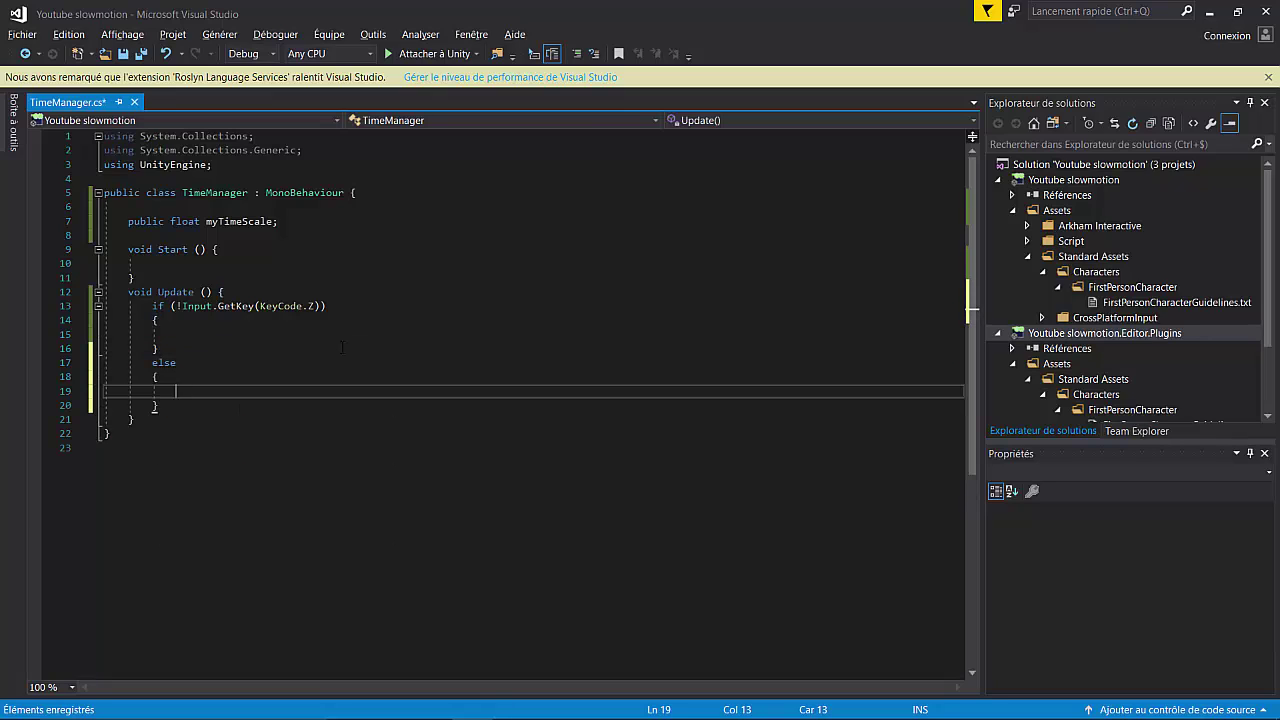
click(342, 347)
click(391, 332)
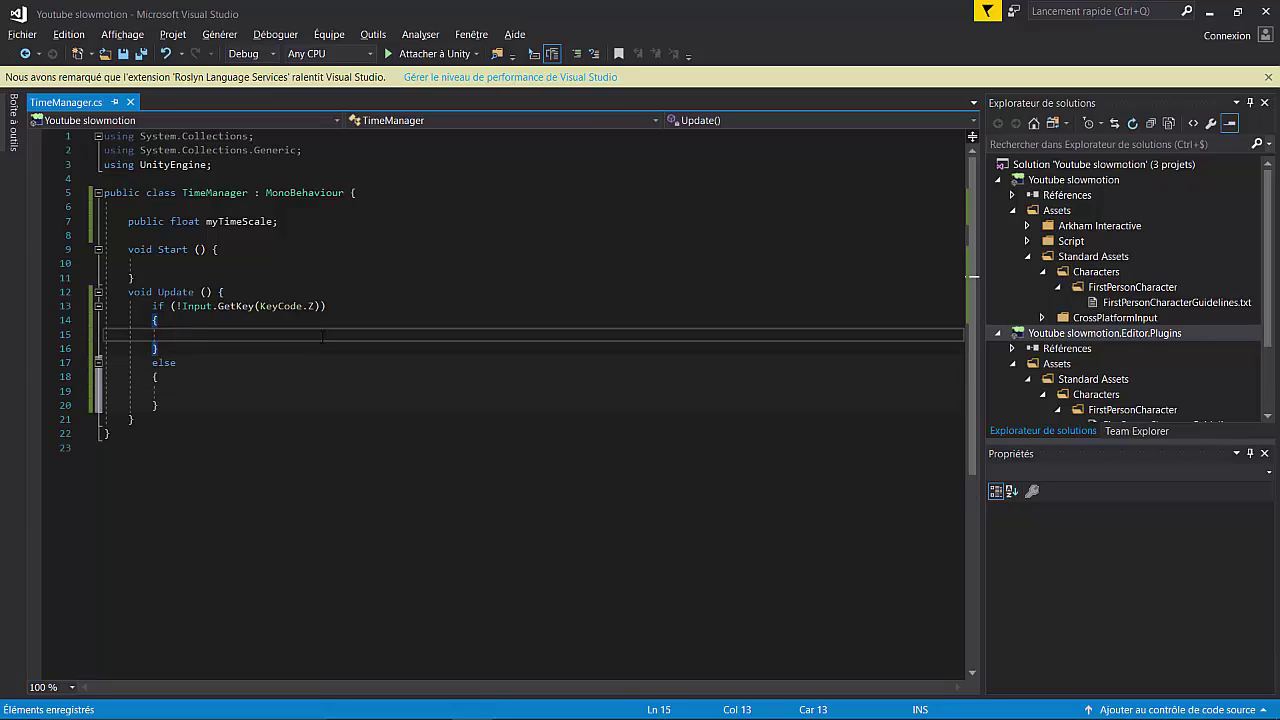
text(m)
text(yTime)
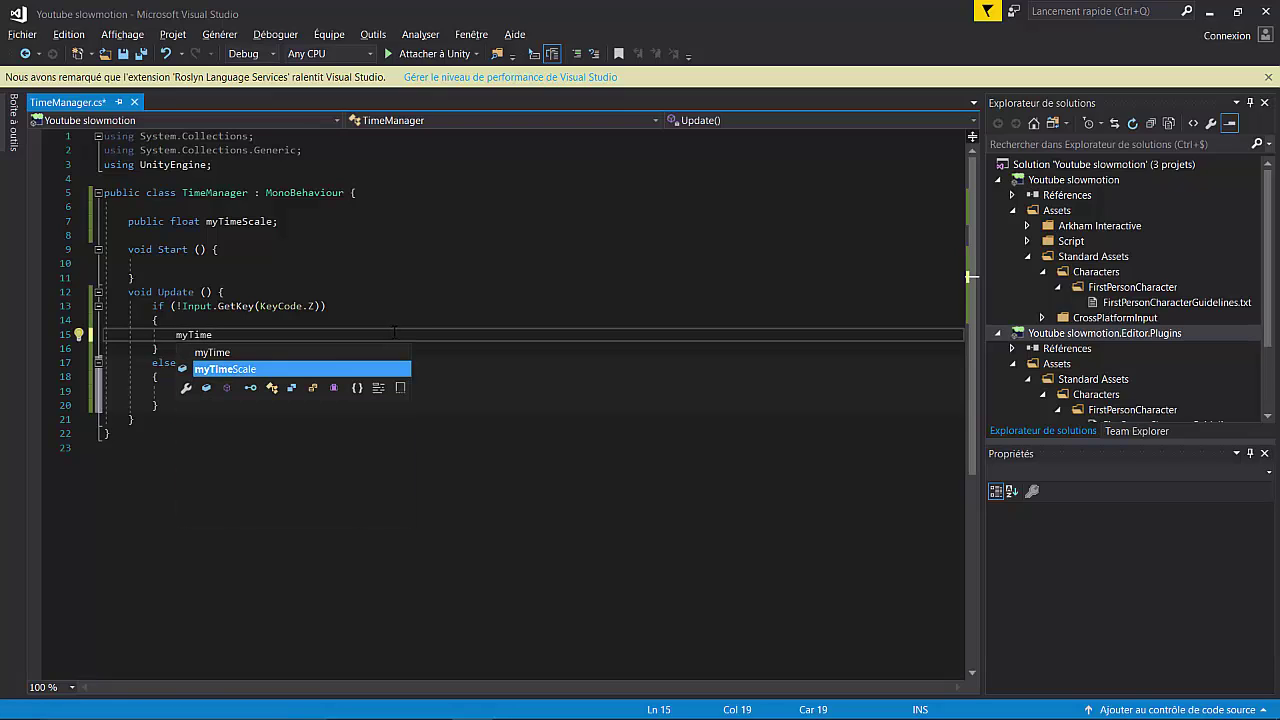
text(Scale = )
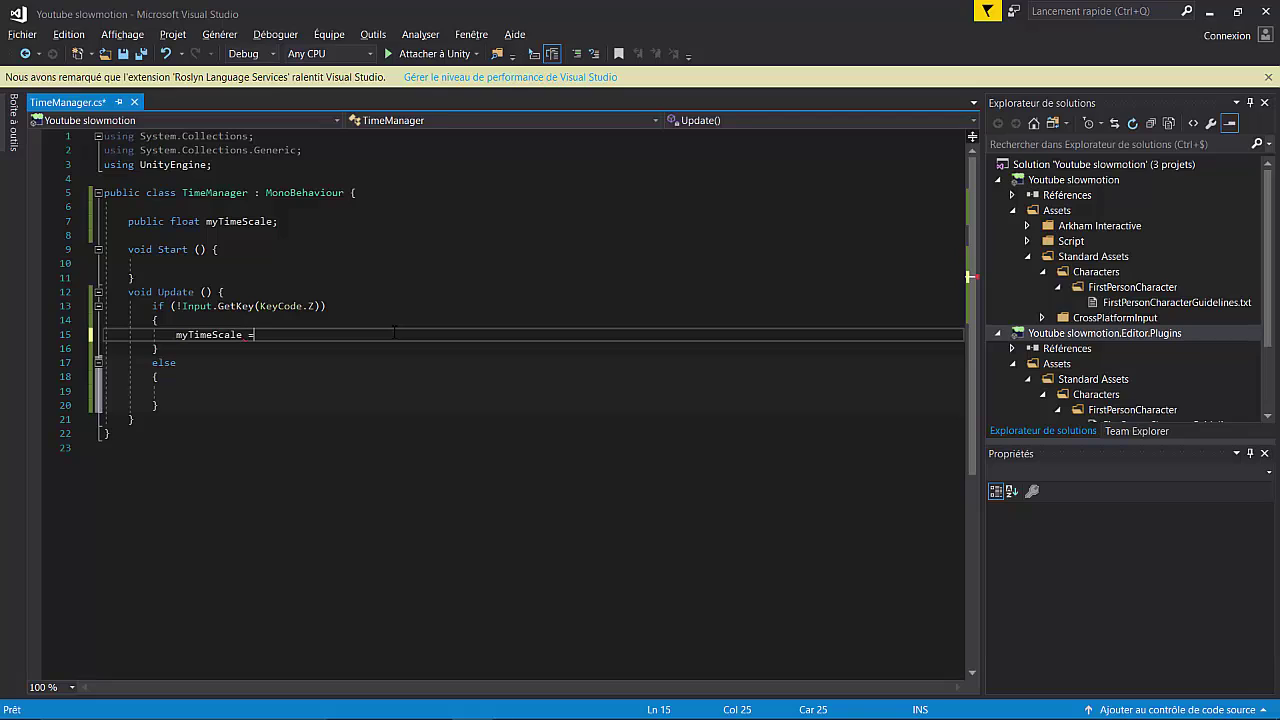
text(0.1f)
text(;)
key(ctrl+s)
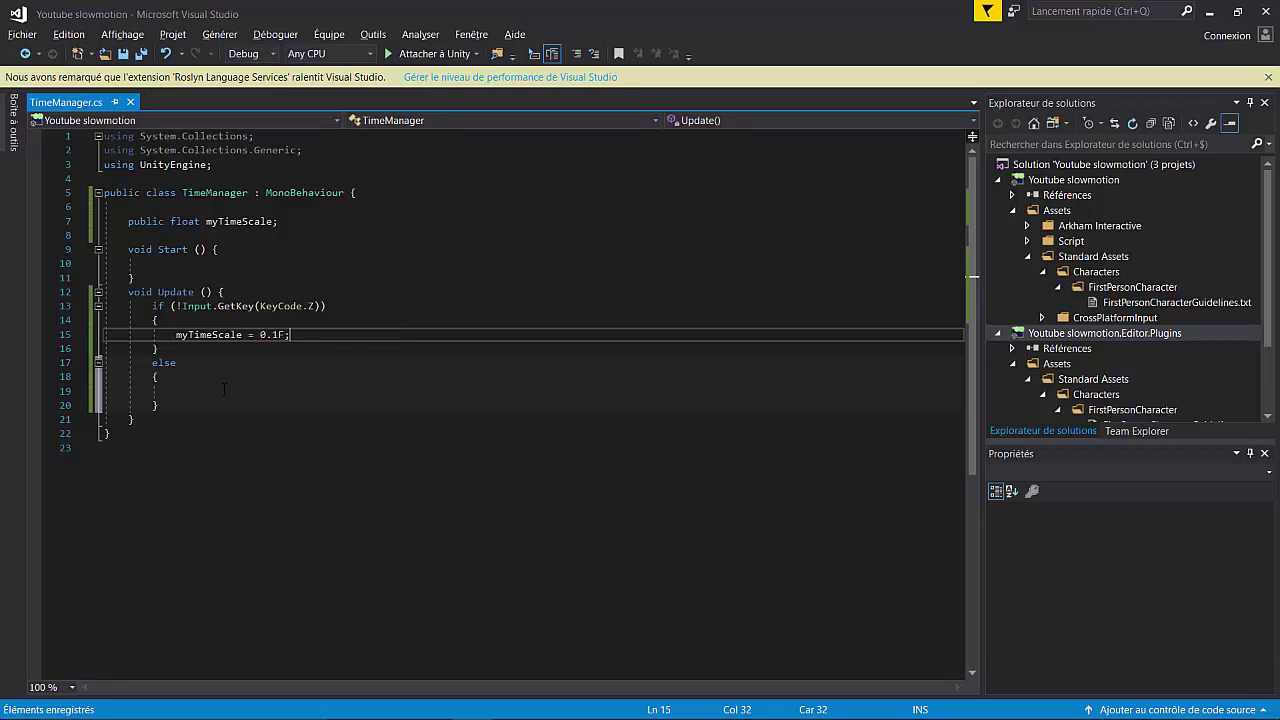
click(224, 389)
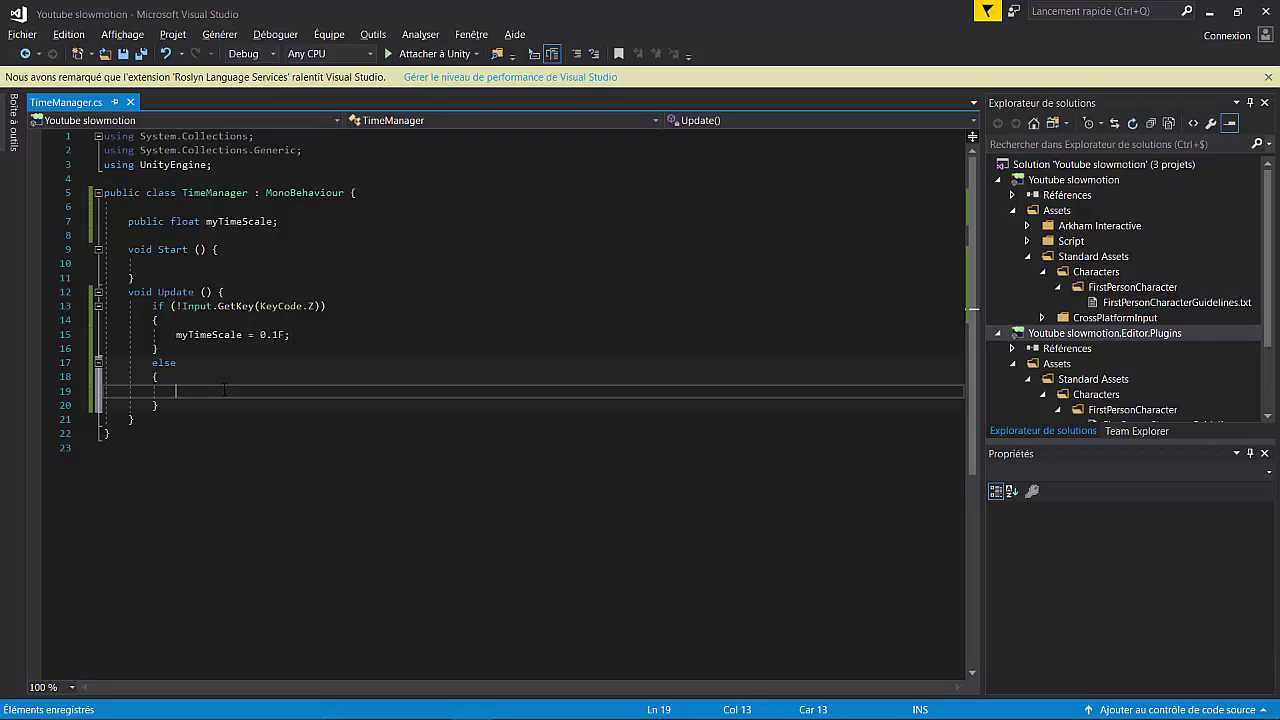
text(myTime)
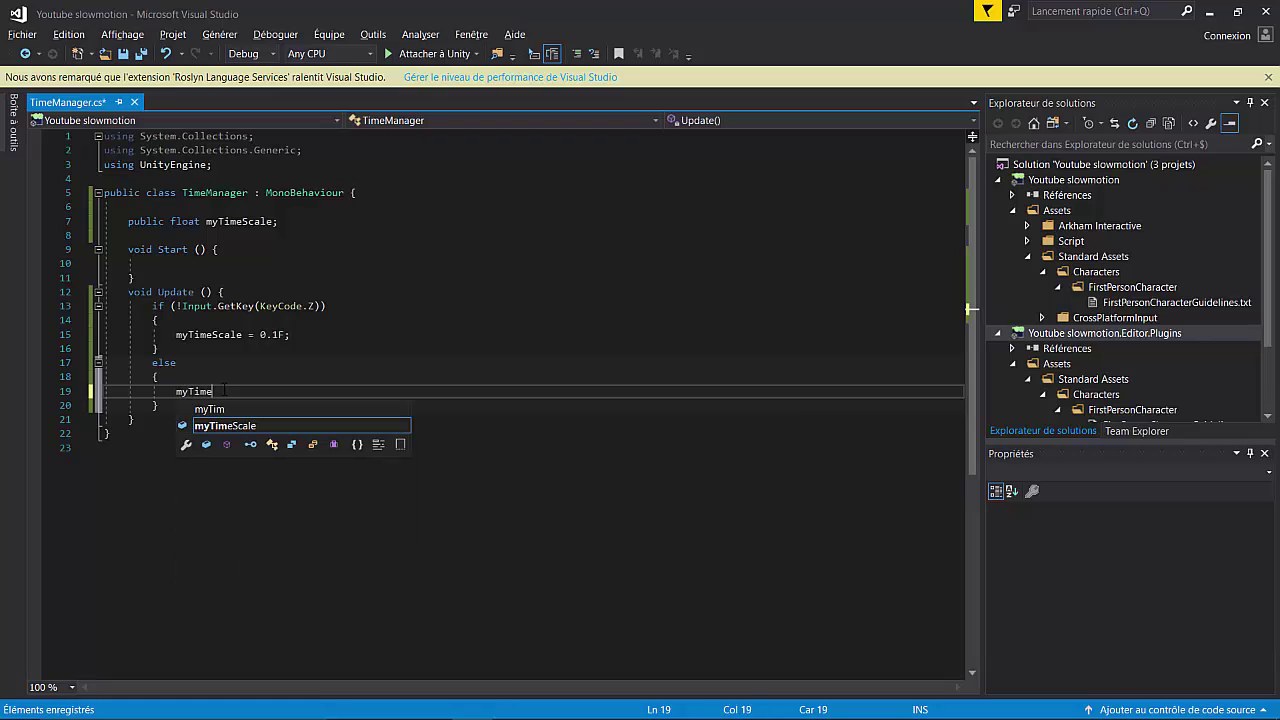
text(Scale = 1)
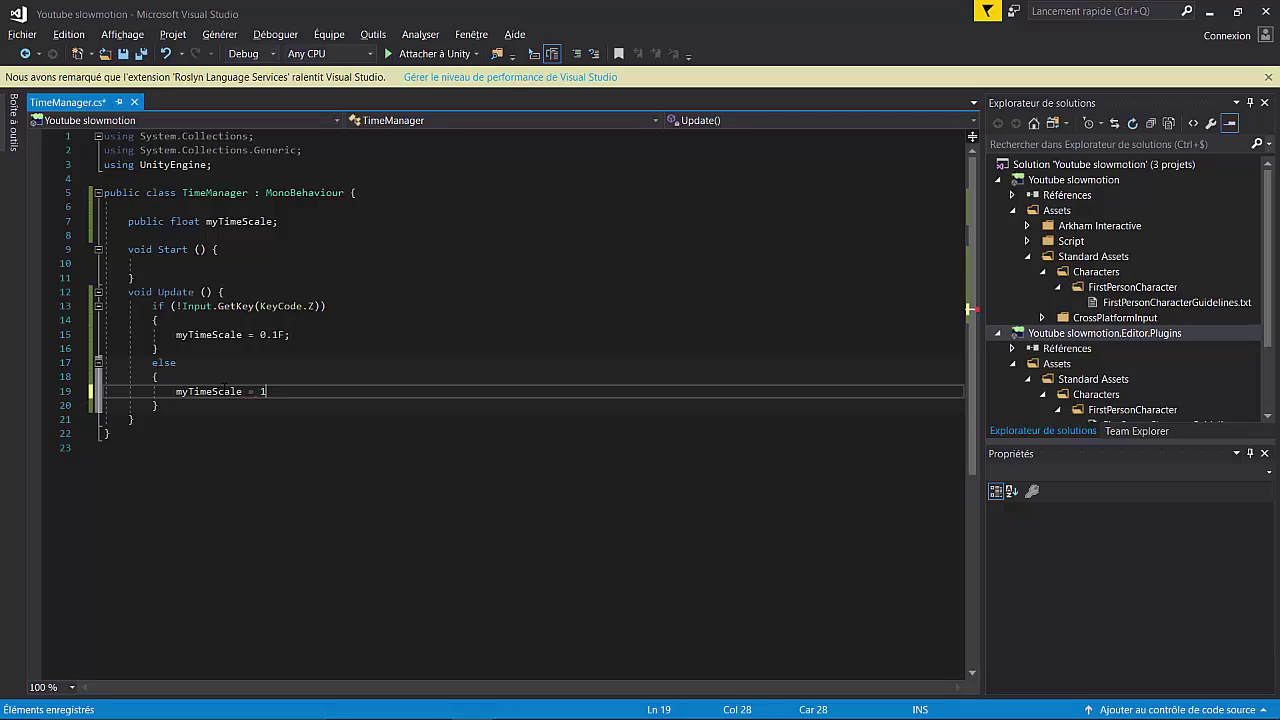
text(F;)
key(ctrl+s)
Below the else block, add Time.timeScale = myTimeScale; and save.
click(226, 291)
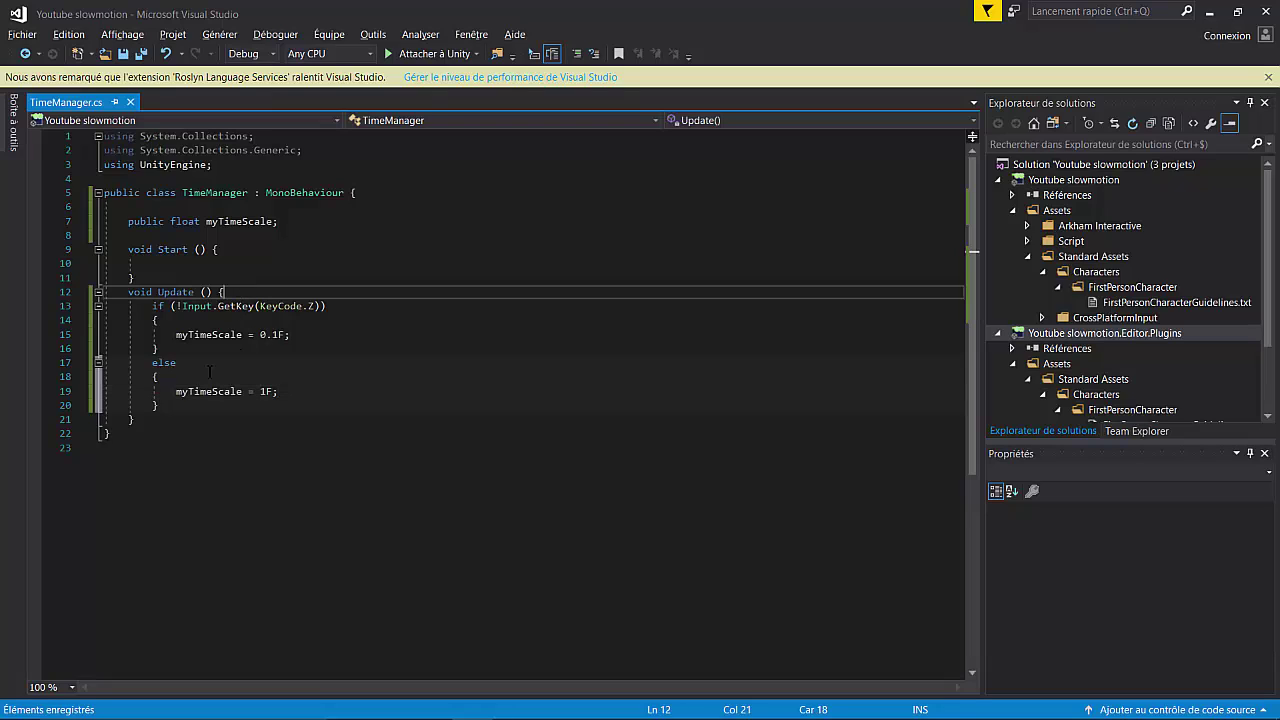
click(140, 419)
click(179, 405)
key(Return)
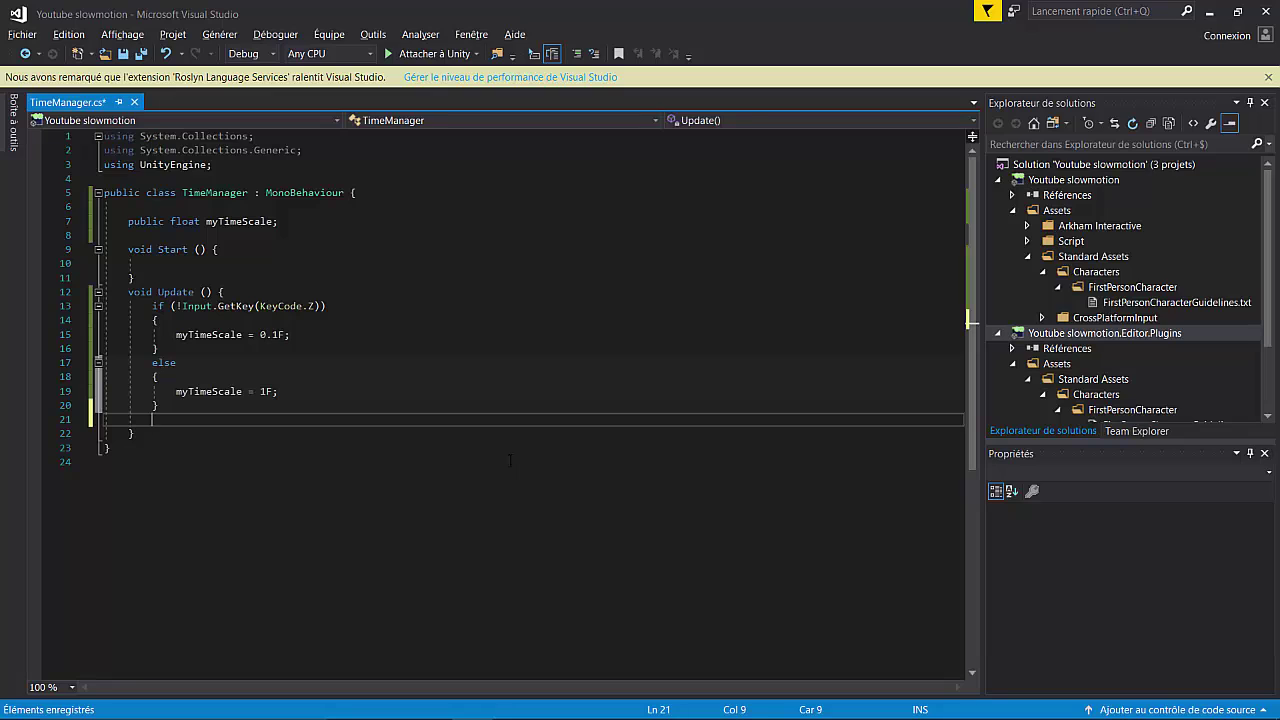
text(Time)
key(Escape)
text(.tie)
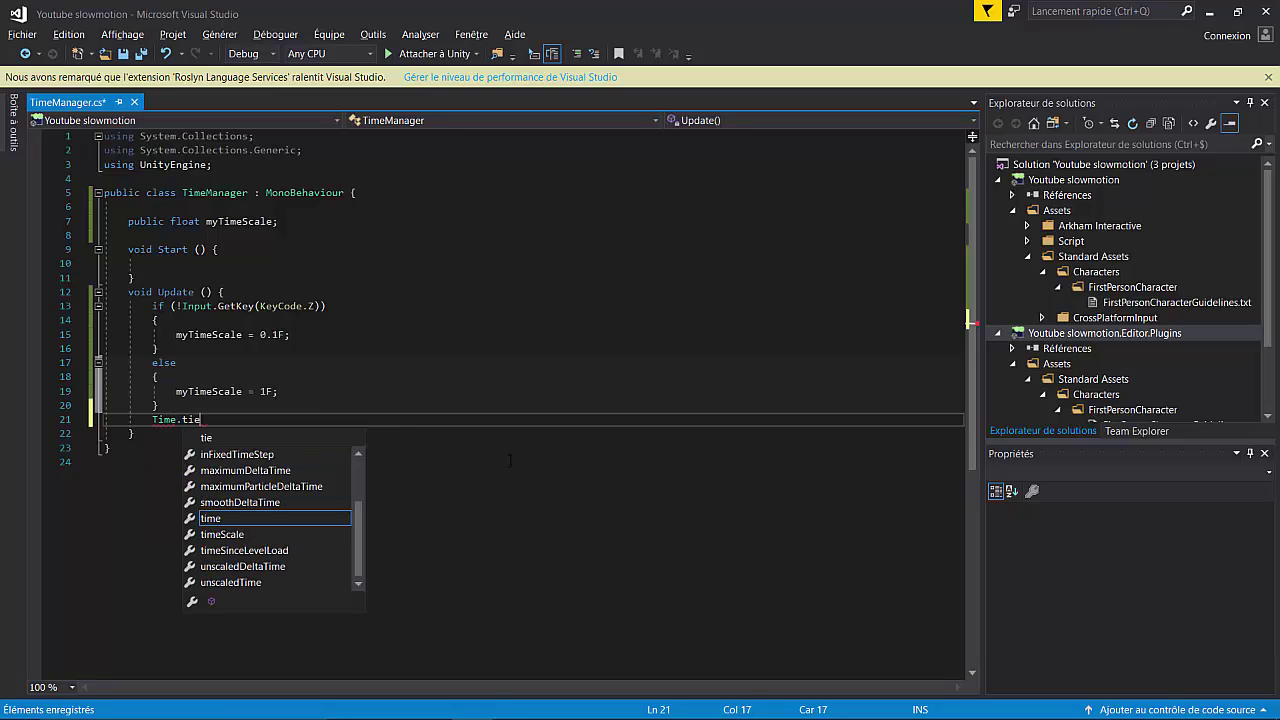
key(BackSpace)
text(meScale)
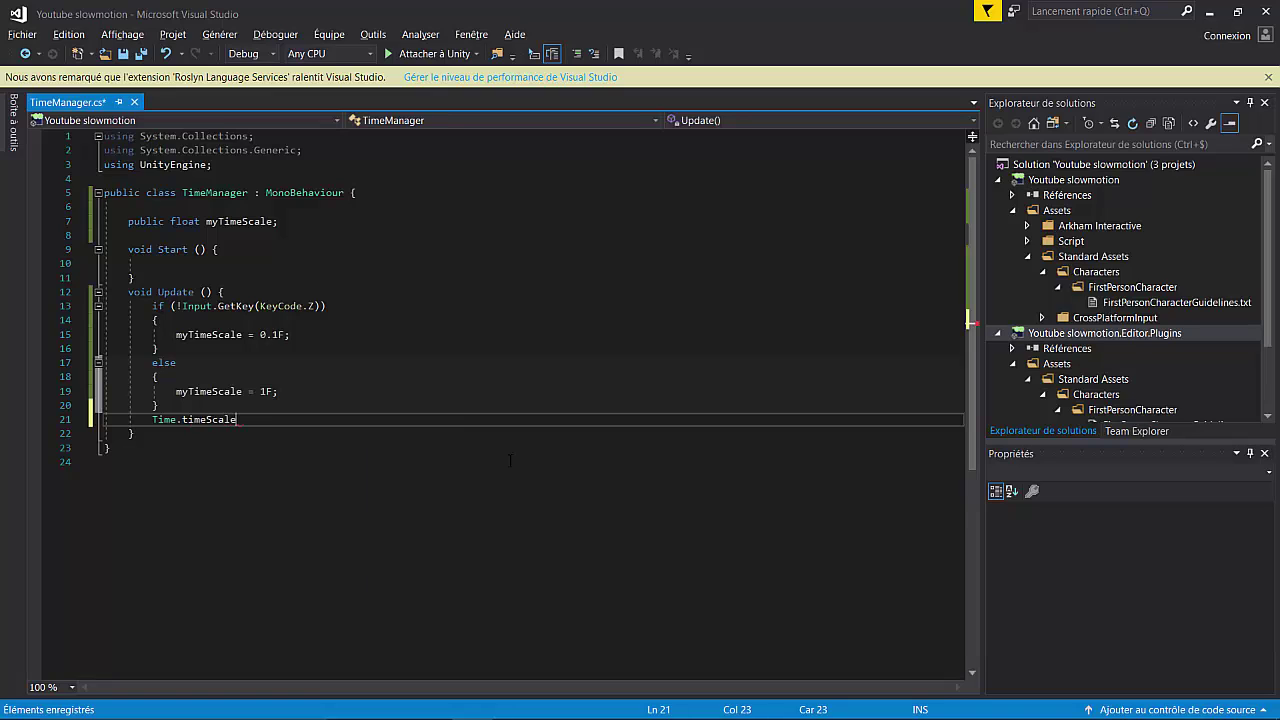
text( = myTi)
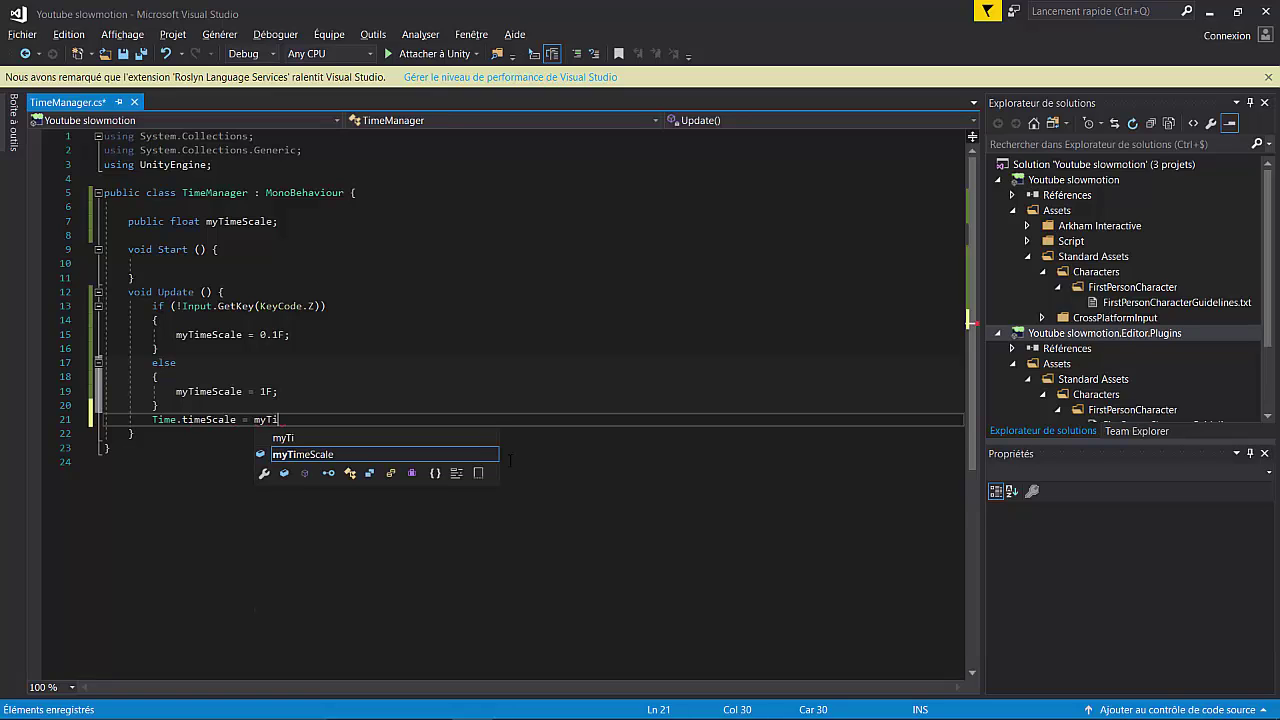
key(Tab)
text(;)
key(ctrl+s)
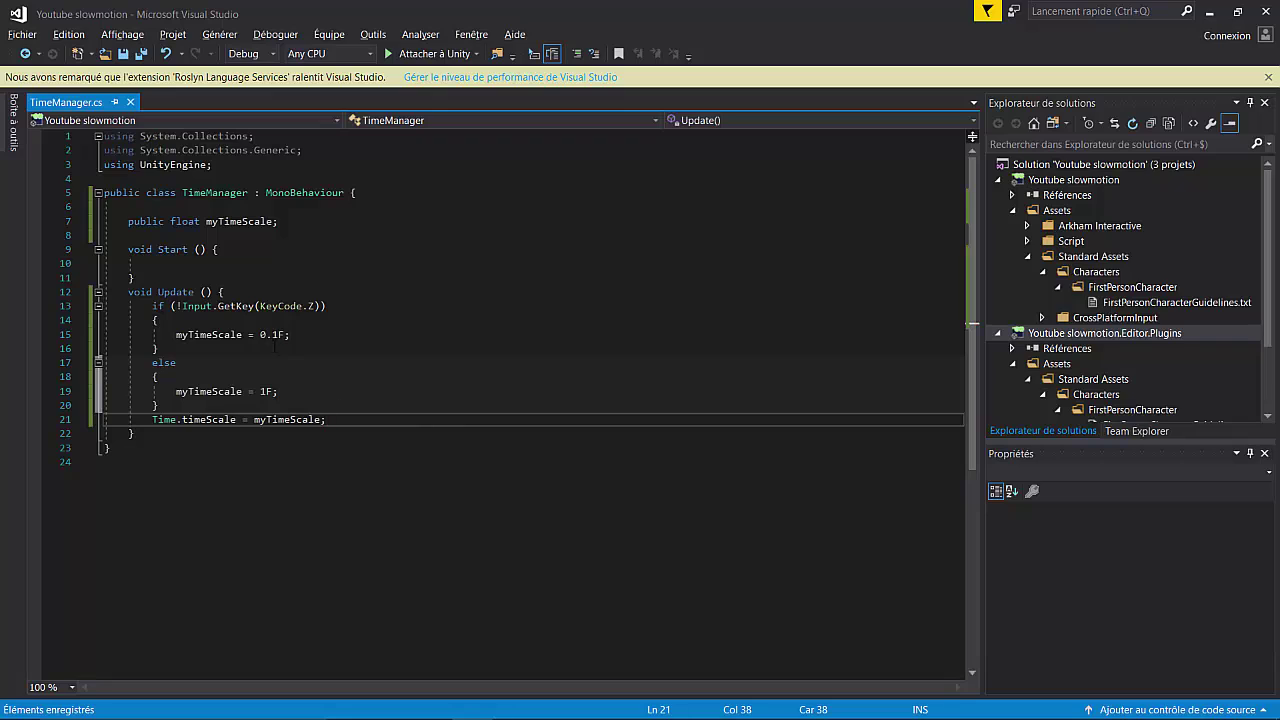
Start a new empty line below the Time.timeScale assignment.
click(270, 334)
click(234, 377)
click(234, 348)
click(234, 391)
click(200, 320)
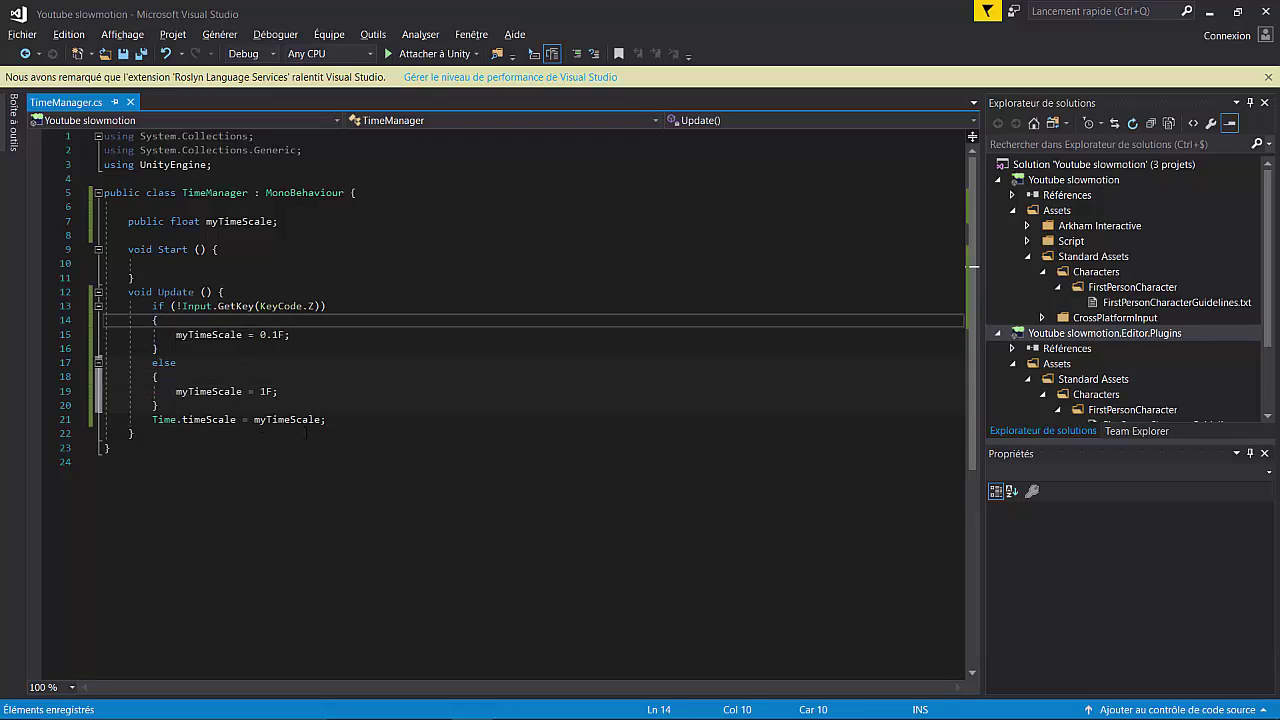
click(366, 423)
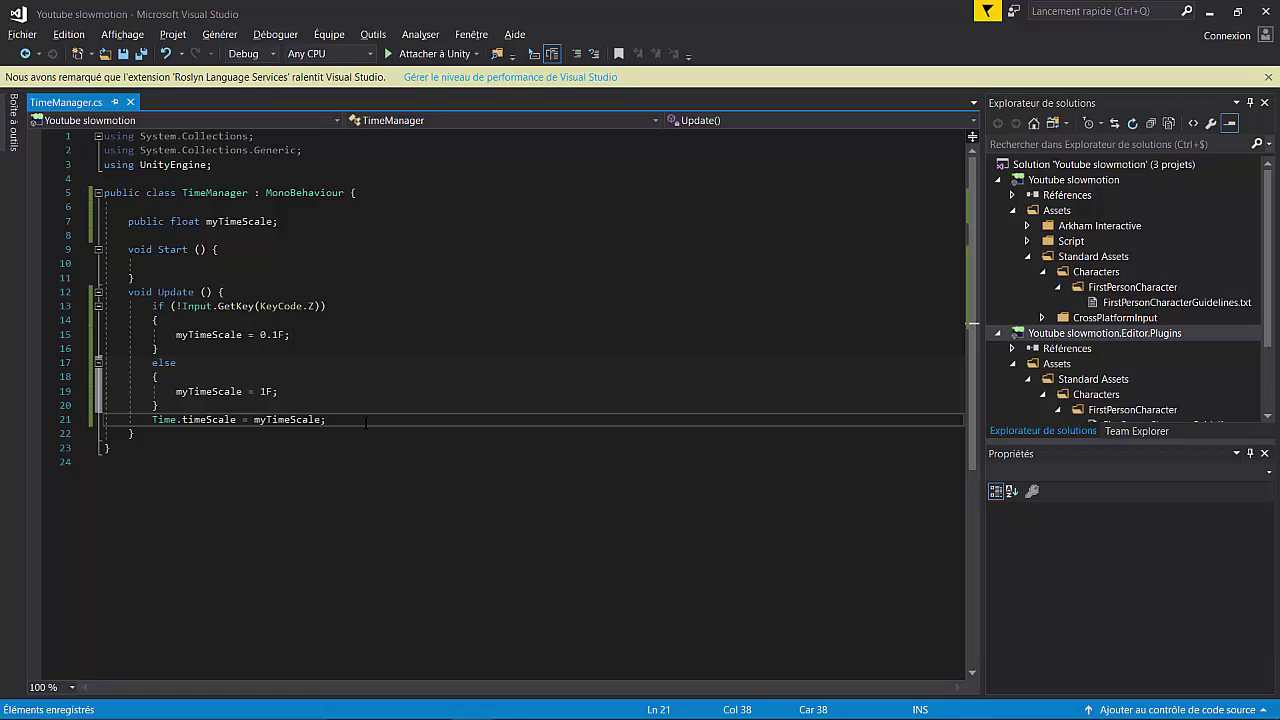
key(Return)
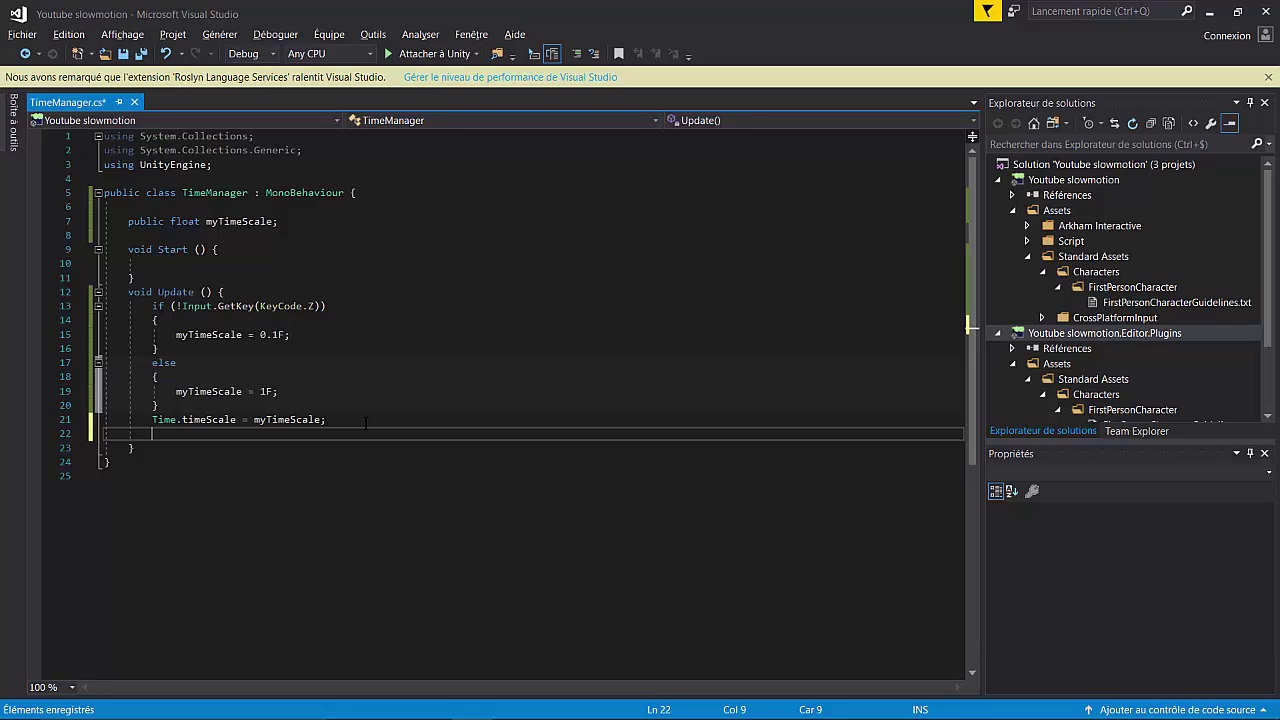
Write Time.fixedDeltaTime = 0.02F * Time.timeScale; on the new line and save.
text(Time)
text(.del)
key(space)
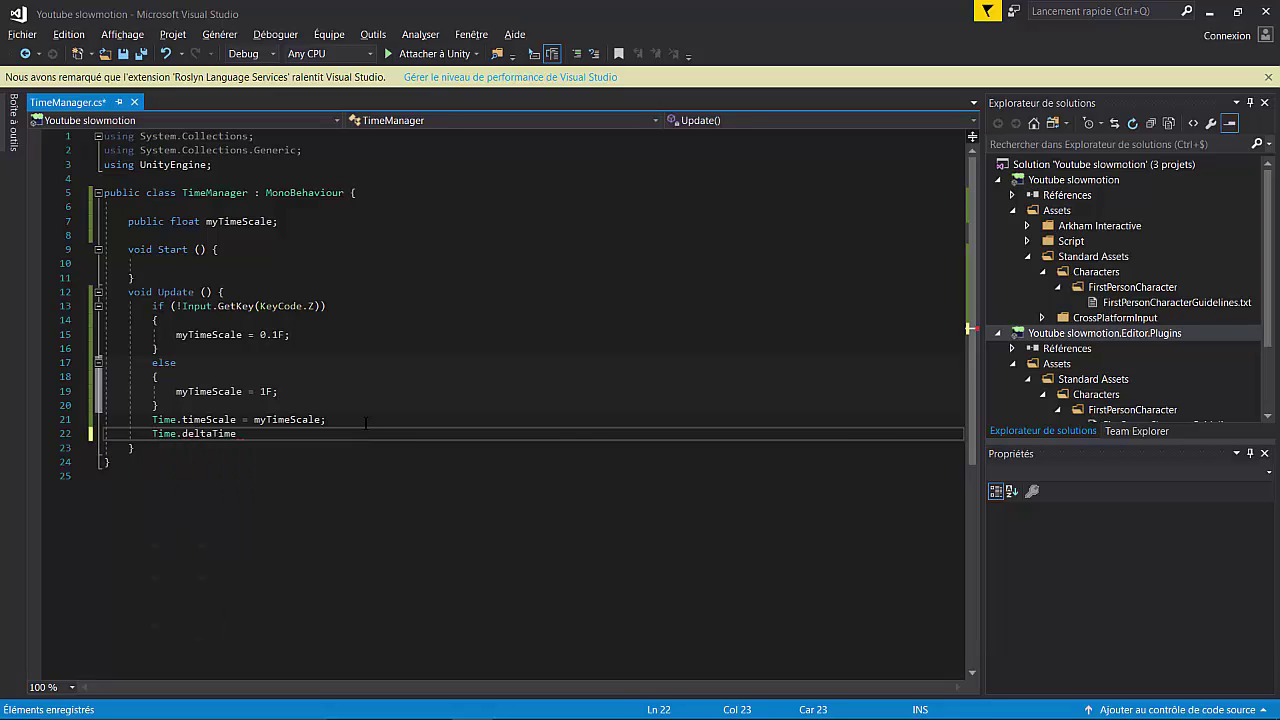
text(=)
key(BackSpace)
key(BackSpace)
key(BackSpace)
key(BackSpace)
key(BackSpace)
key(BackSpace)
key(BackSpace)
key(BackSpace)
key(BackSpace)
key(BackSpace)
key(BackSpace)
text(fixed)
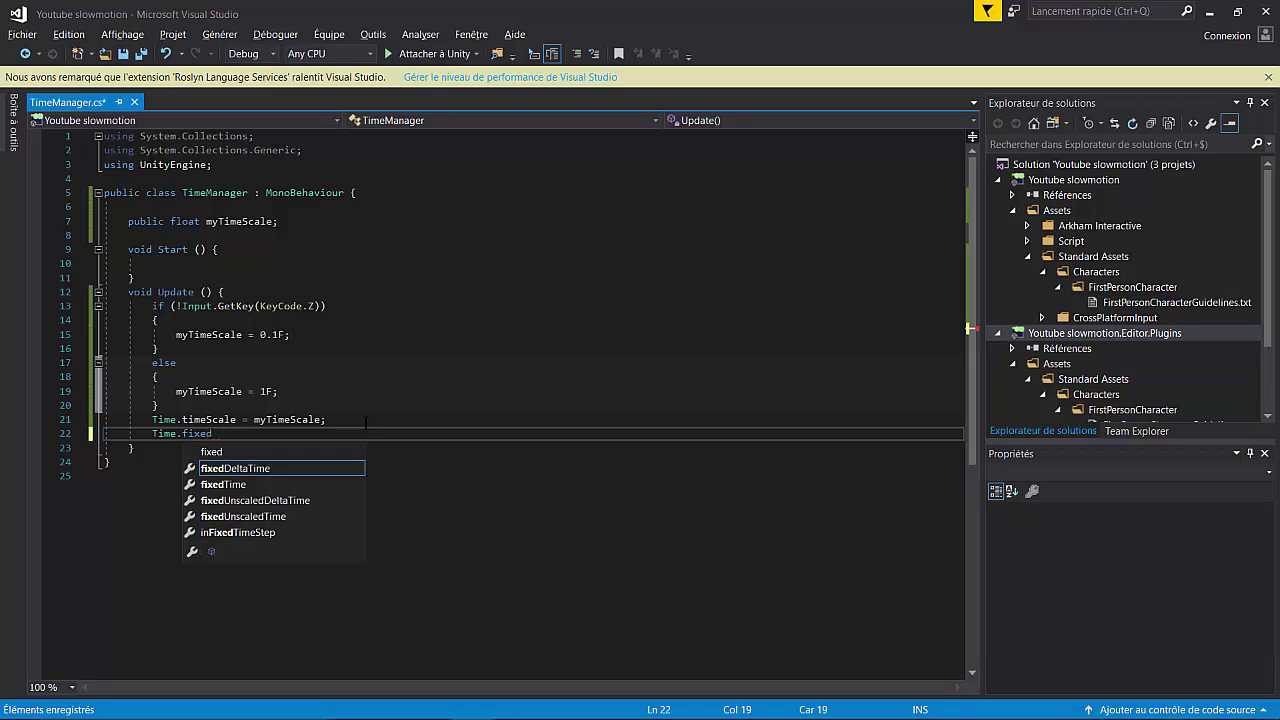
key(Tab)
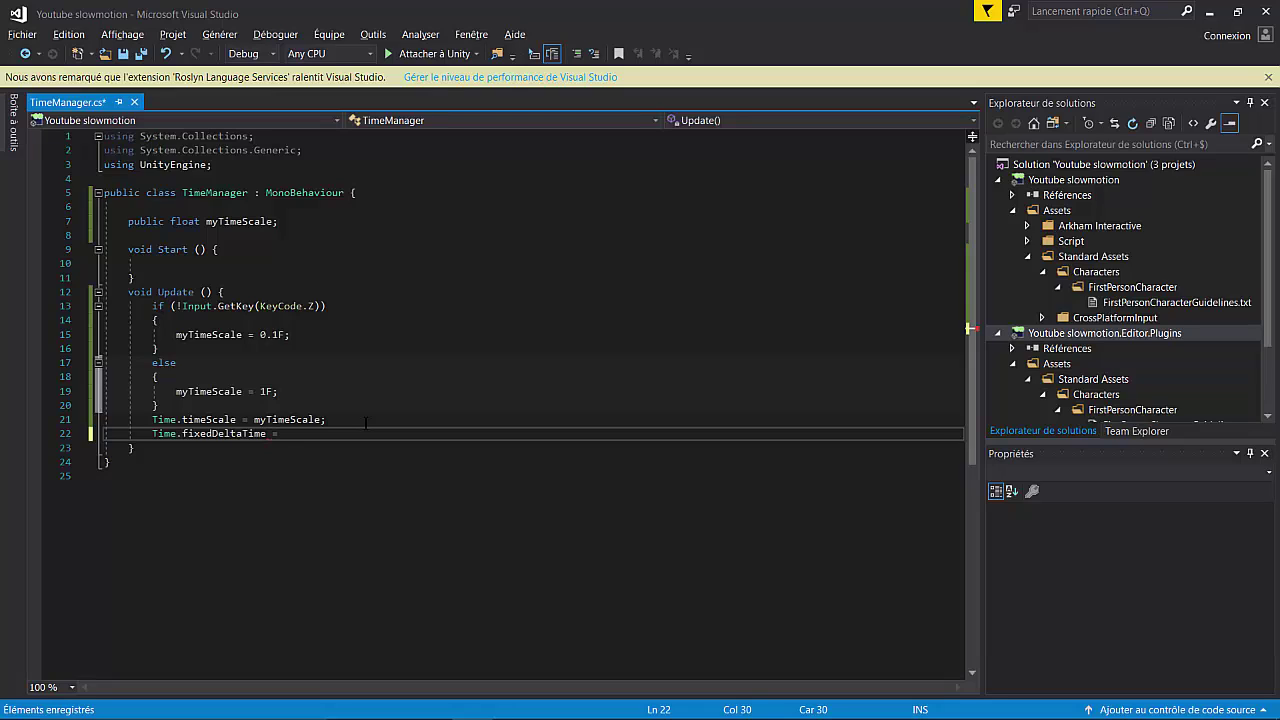
text(0.02F )
text(* T)
text(ime.)
text(time)
key(Tab)
text(;)
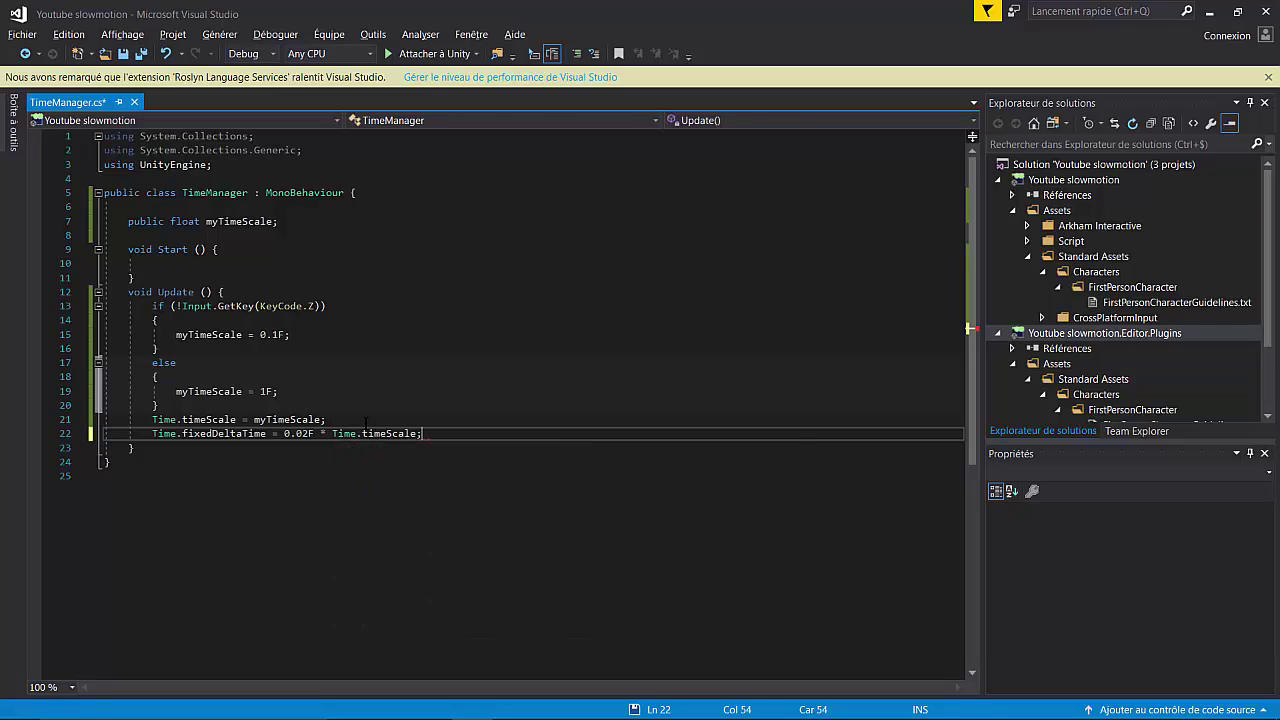
key(ctrl+s)
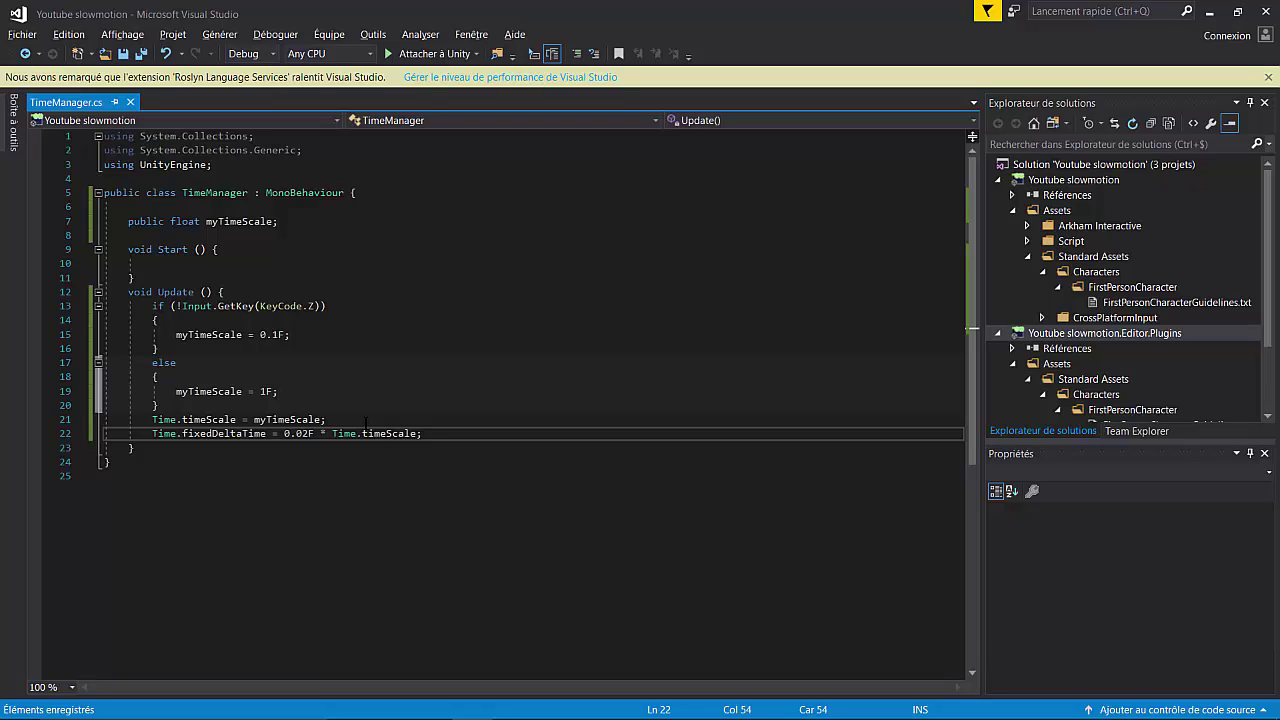
Rename the TimeManager Update method to FixedUpdate and go back to Unity to reload it.
double_click(176, 291)
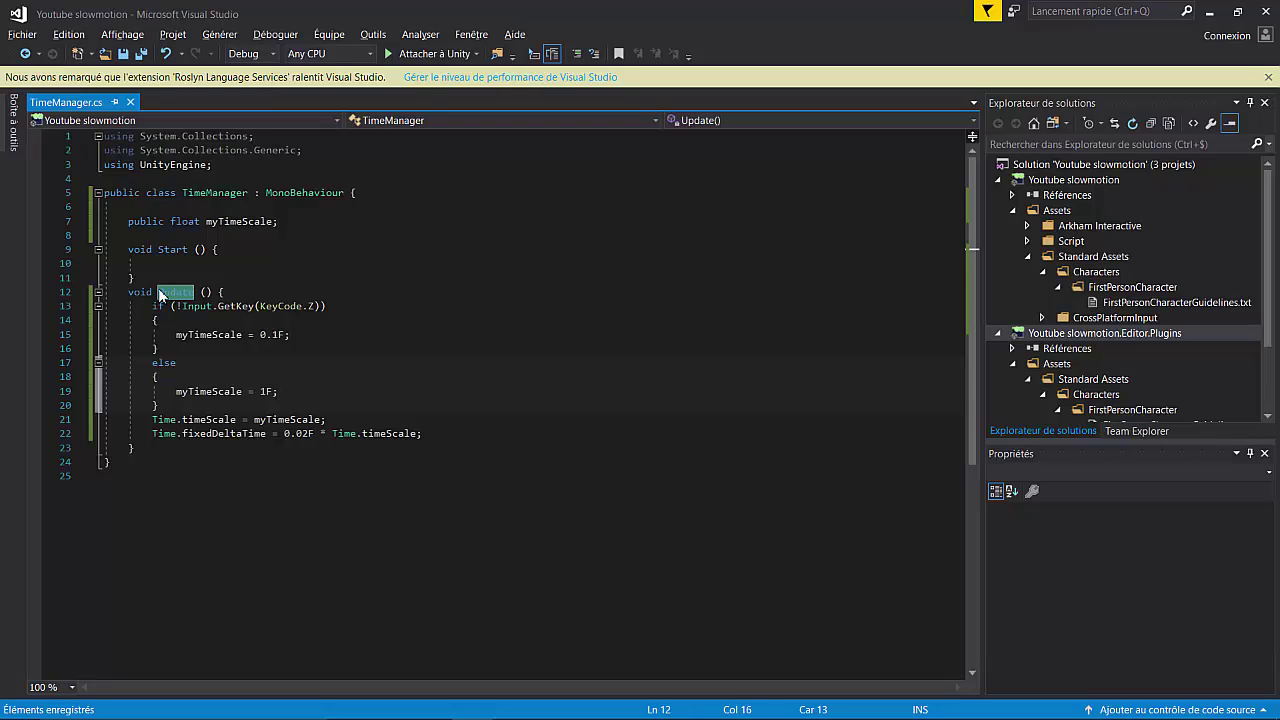
click(158, 292)
text(Fixed)
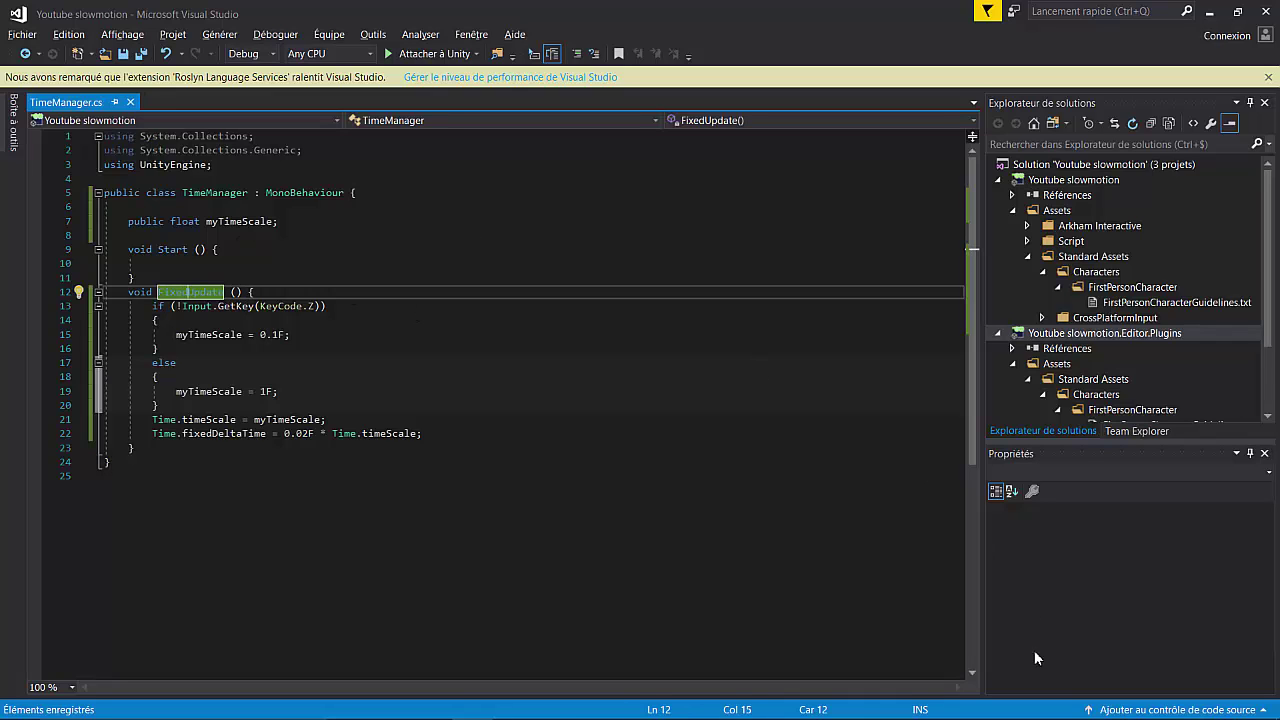
click(431, 703)
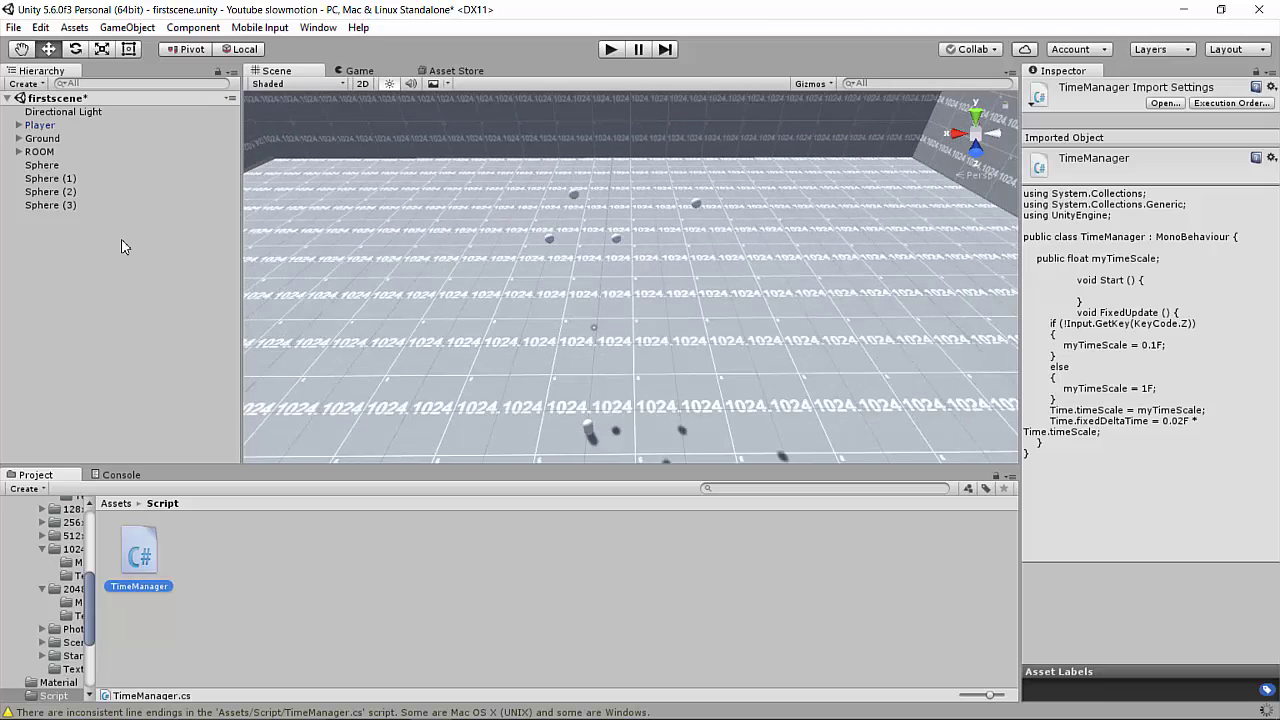
Create an empty object in the Hierarchy and name it GameManager.
right_click(98, 286)
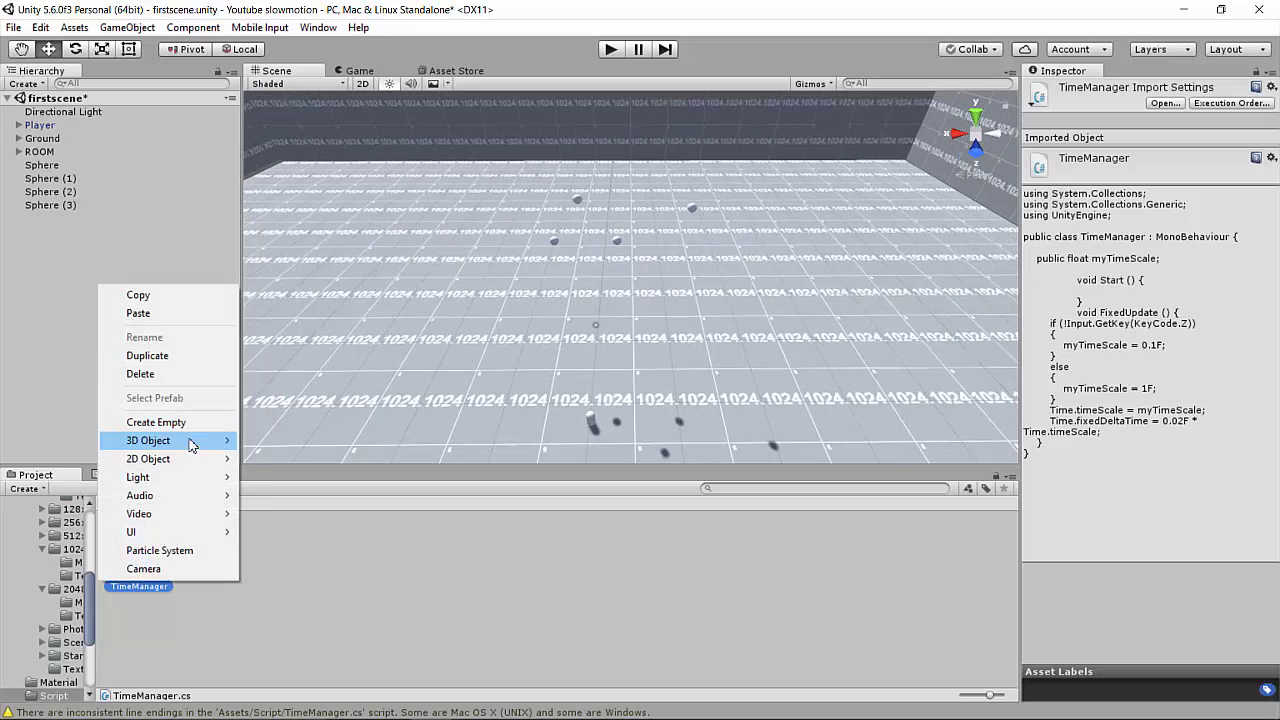
click(155, 421)
click(1158, 90)
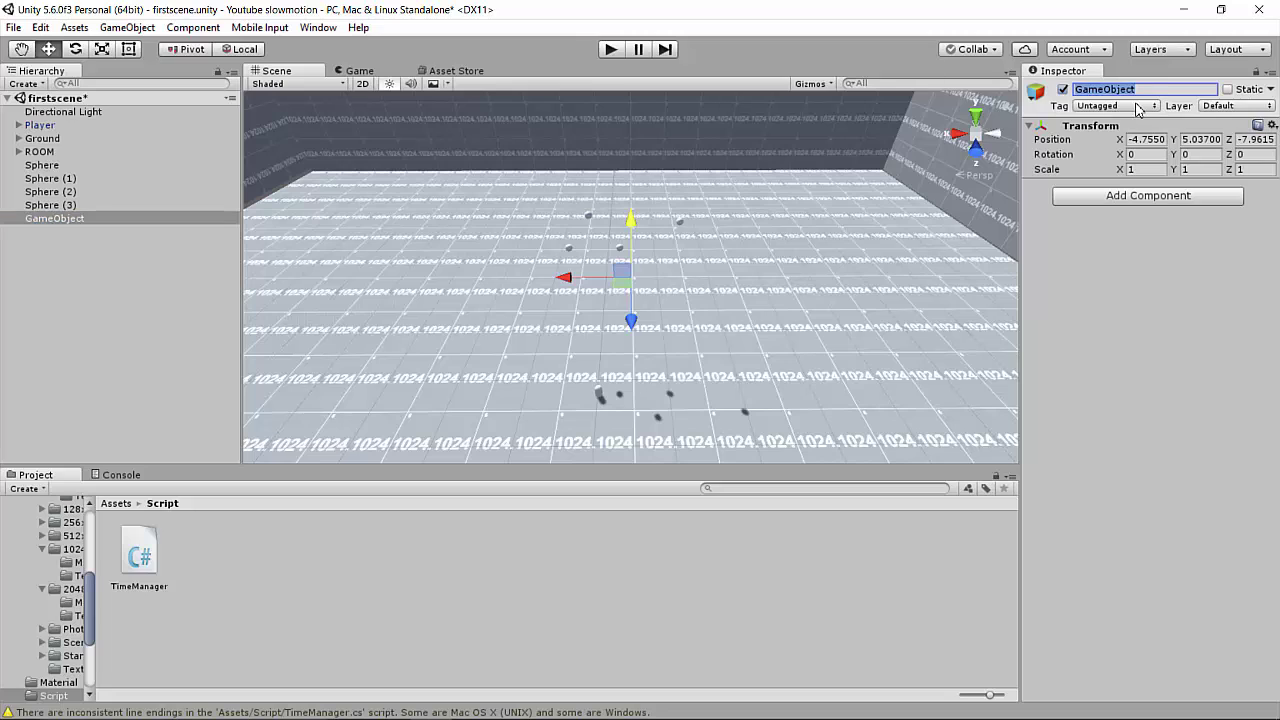
text(Gama)
key(BackSpace)
text(e)
text(Manager)
key(Return)
Attach the Time Manager script component to GameManager and select its My Time Scale field.
click(1148, 195)
text(rig)
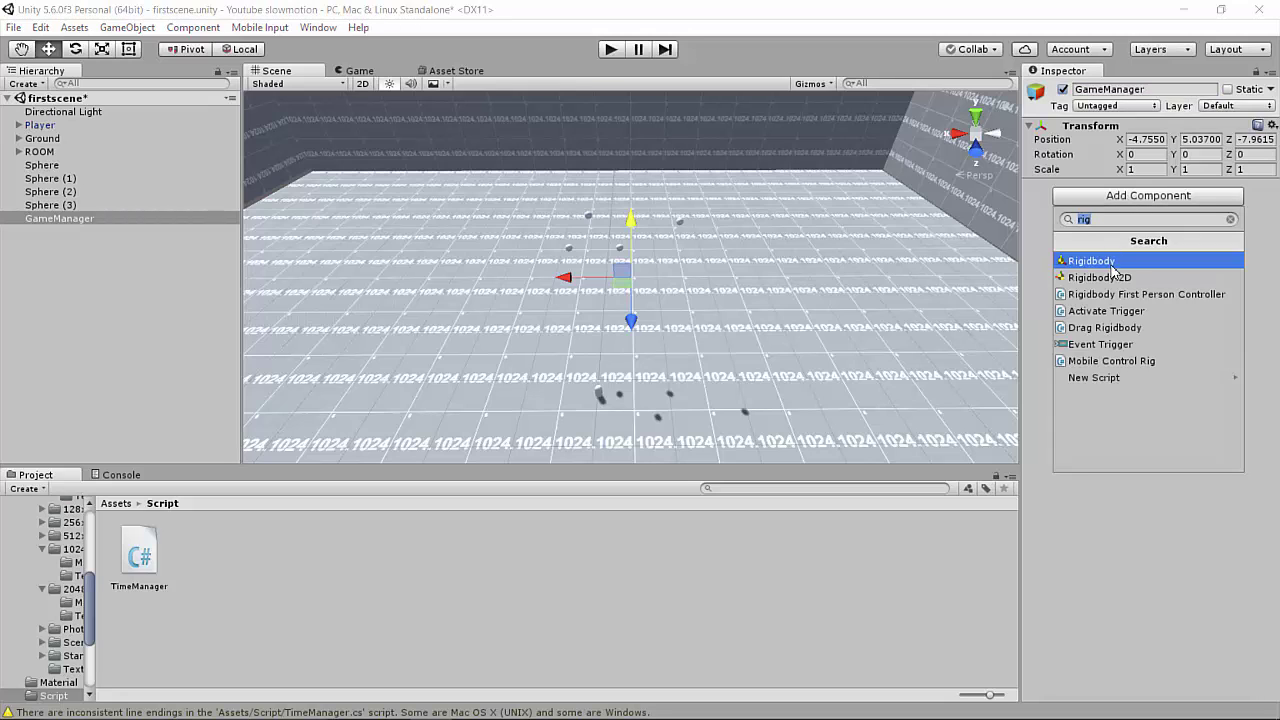
text(Ti)
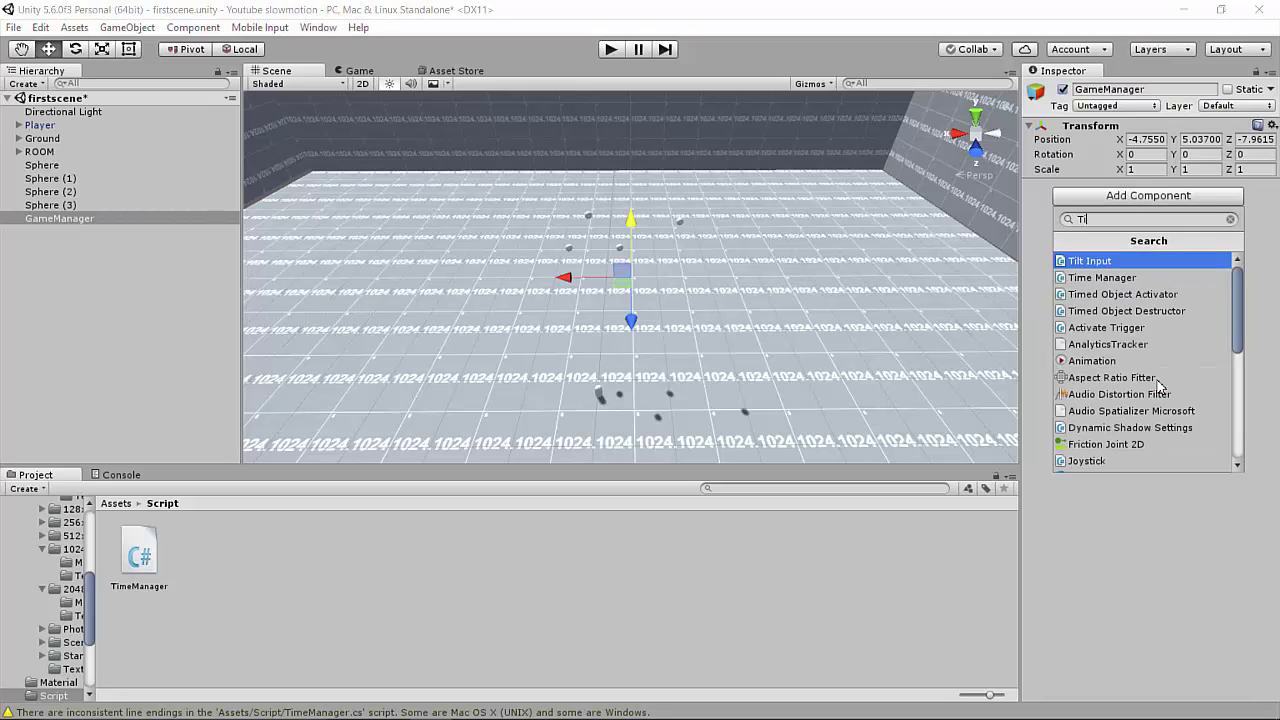
text(me)
click(1146, 258)
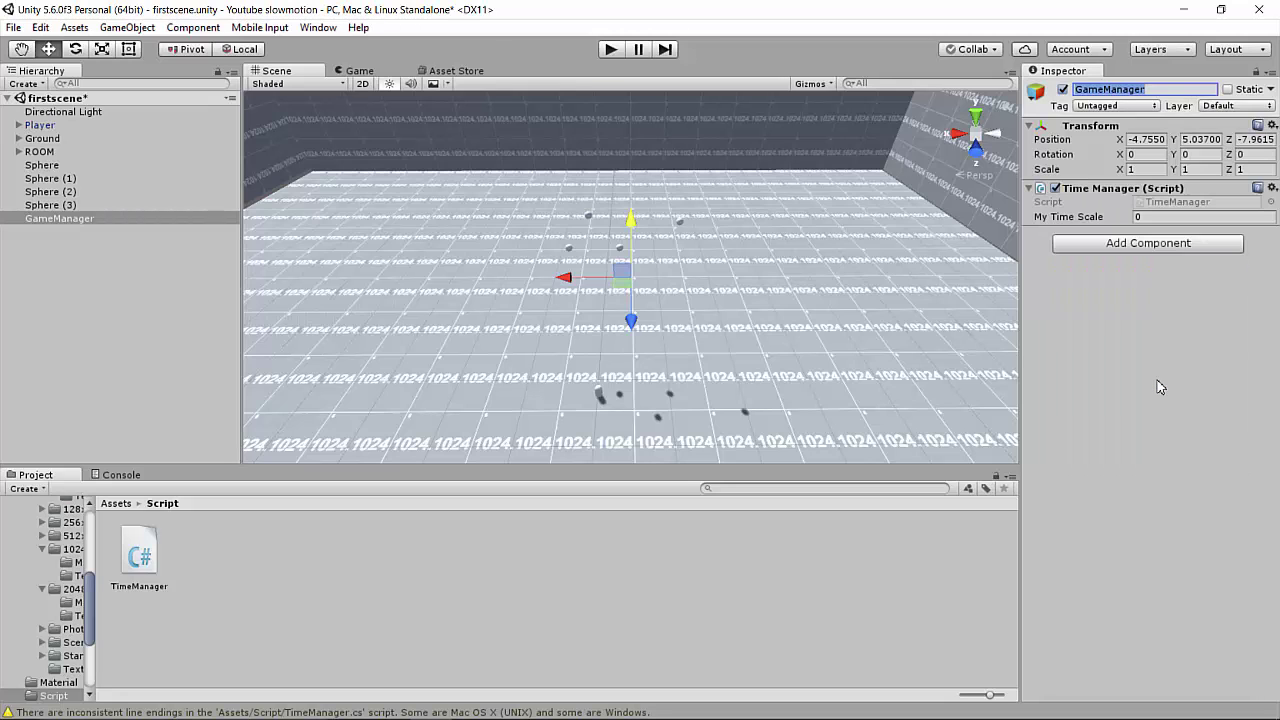
click(1157, 217)
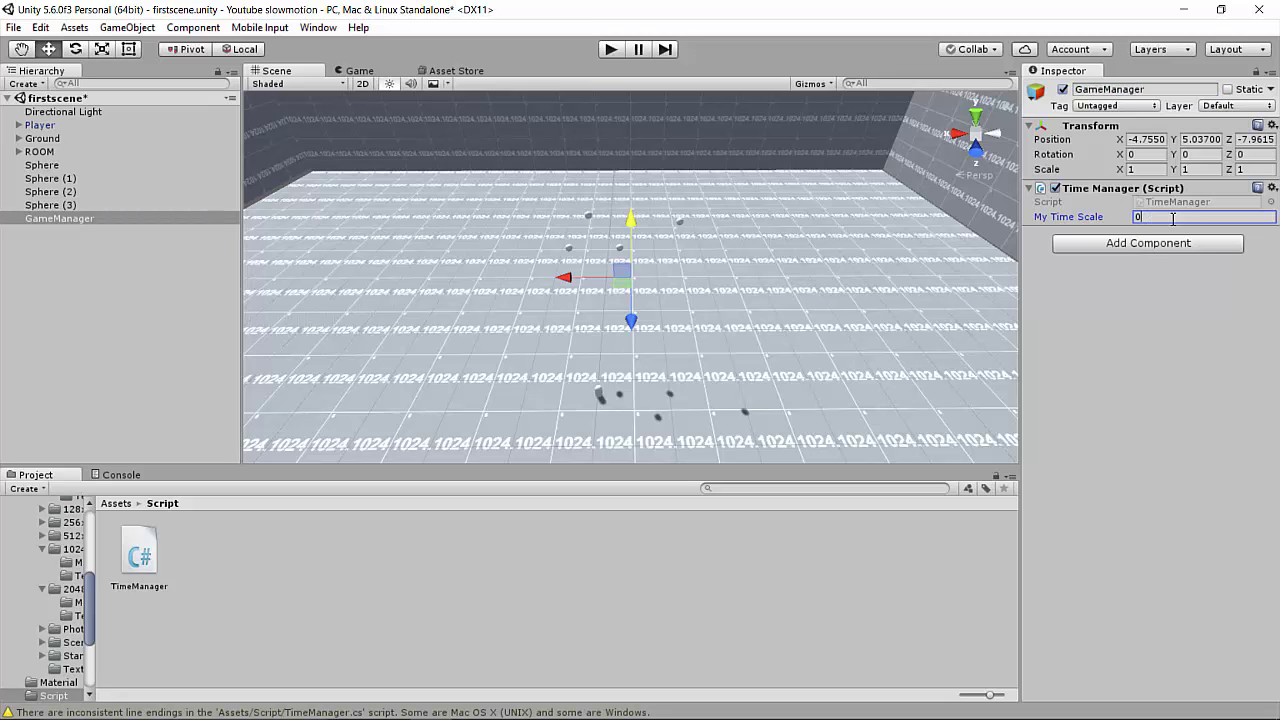
Play-test the scene to watch the spheres at 0.1 time scale, then return to Visual Studio.
click(603, 50)
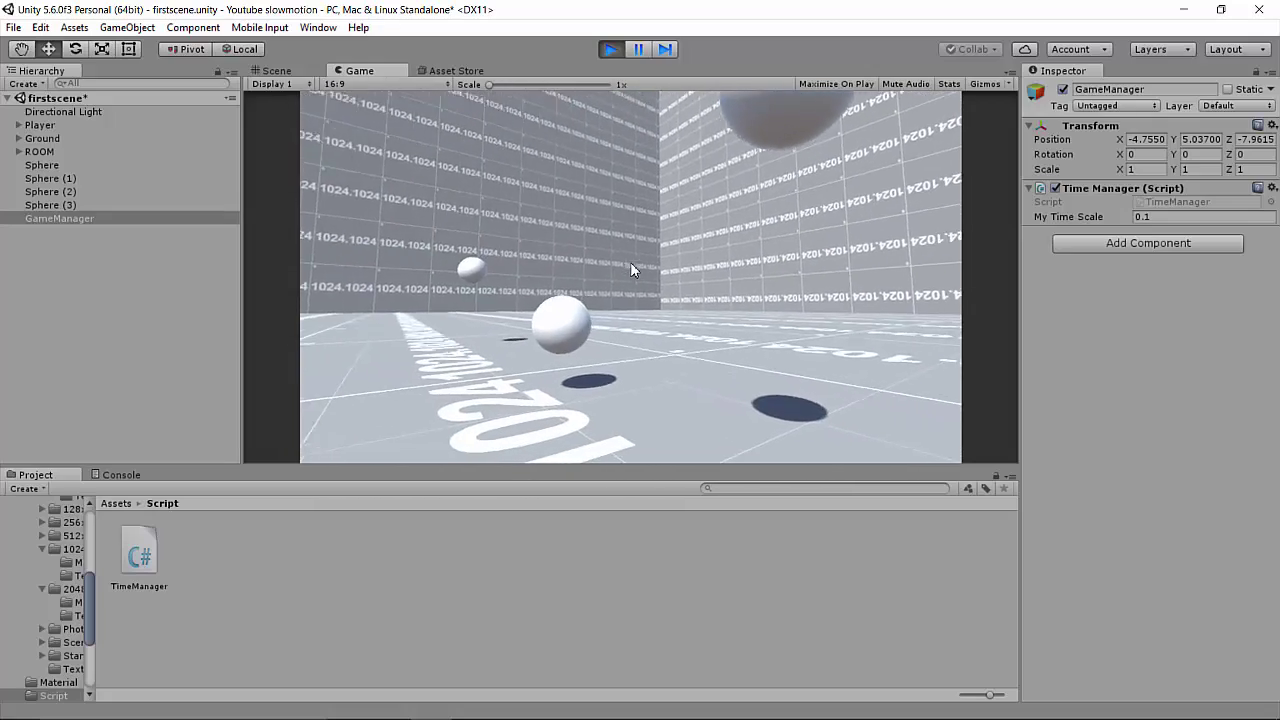
click(610, 49)
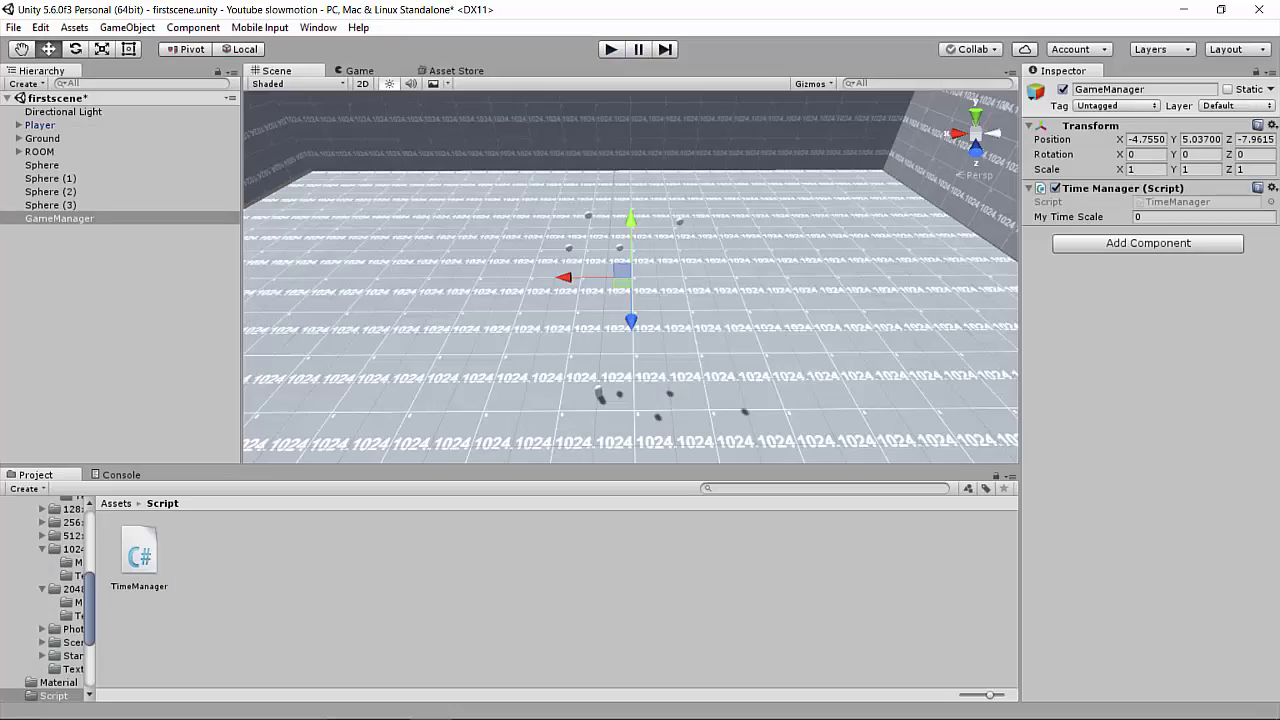
key(alt+Tab)
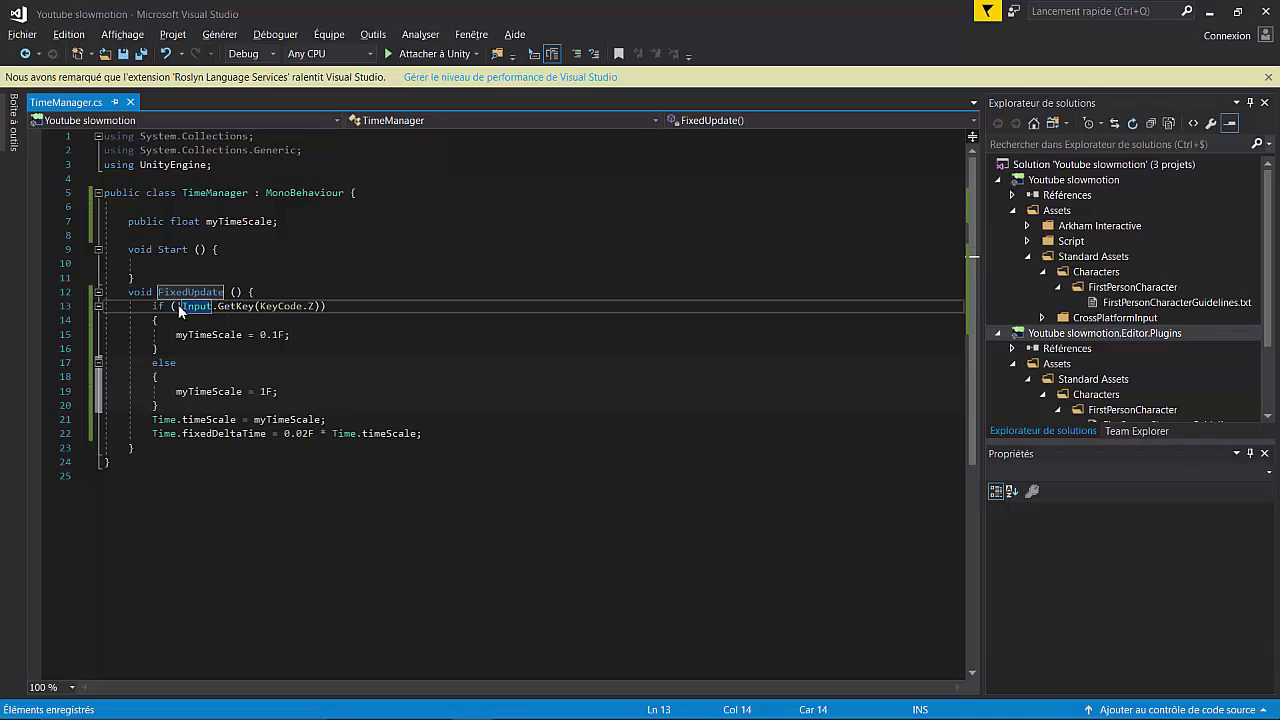
Copy the !Input.GetKey(KeyCode.Z) check and append an && copy checking KeyCode.S.
drag(177, 305, 316, 305)
click(321, 305)
text(&&)
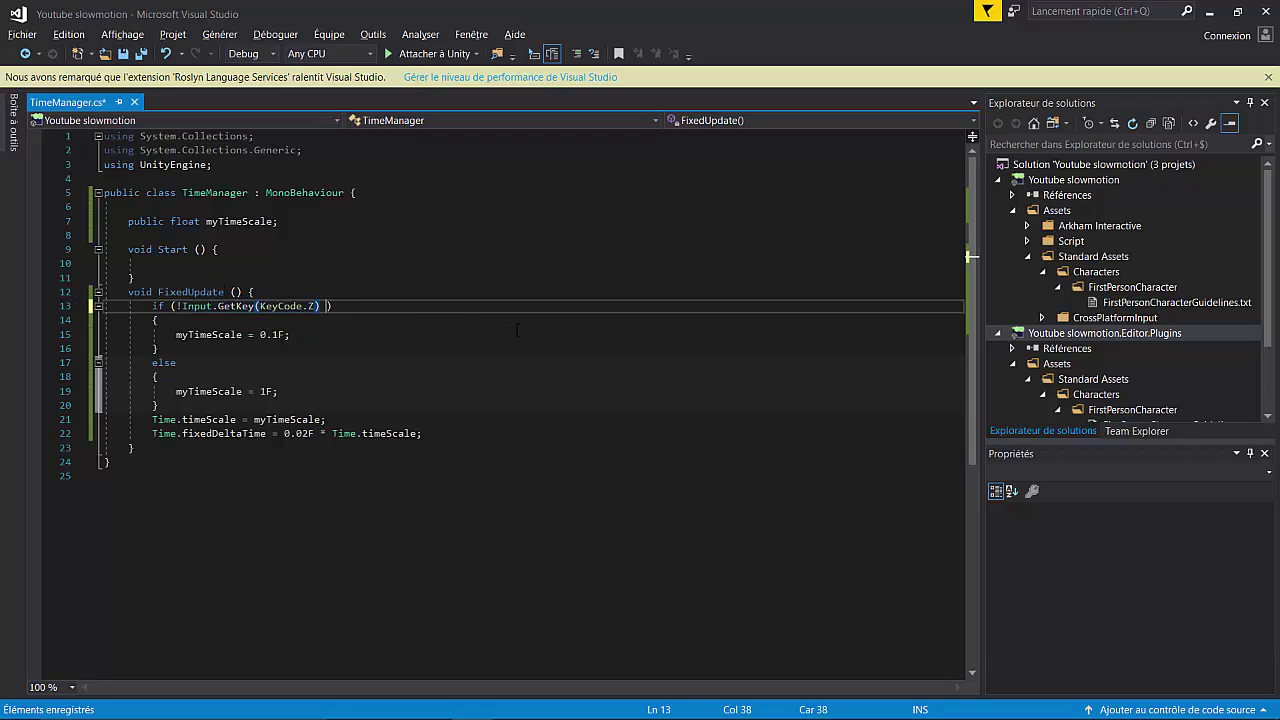
text(!Input.GetKey(KeyCode.Z))
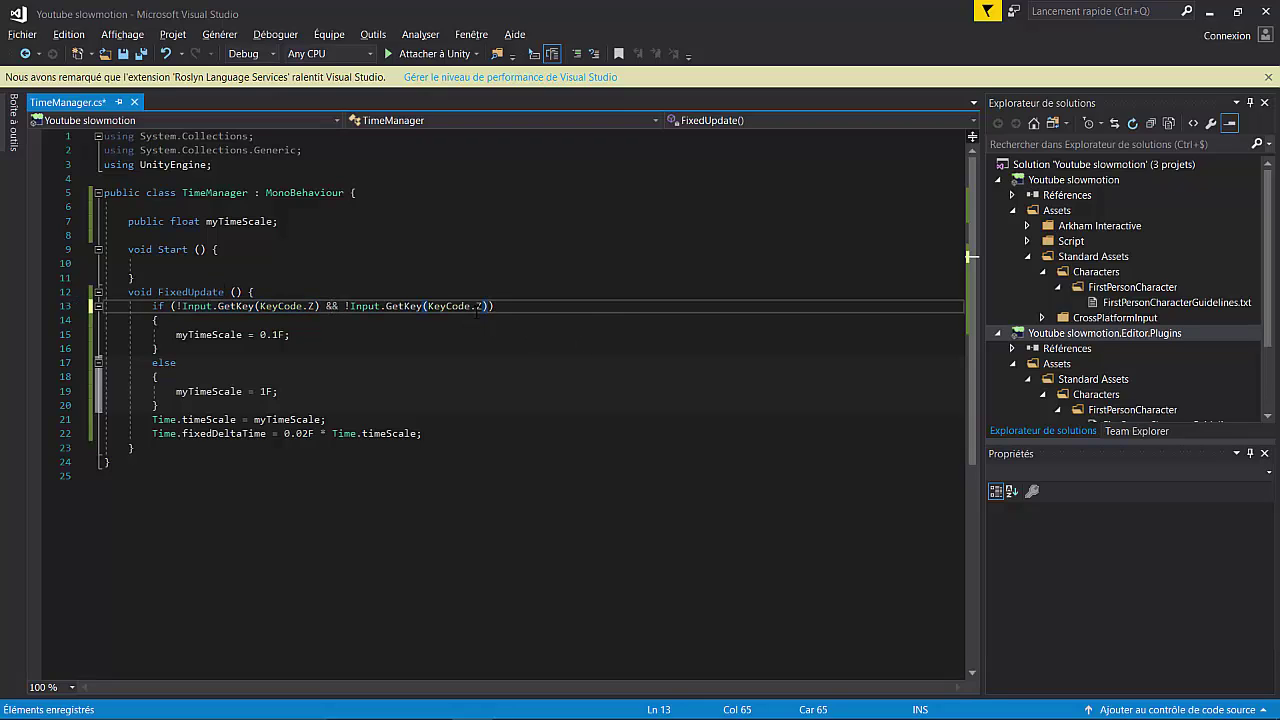
click(478, 305)
text(S)
key(Escape)
key(Right)
Append && checks for KeyCode.Q and KeyCode.D, then play the scene in Unity.
text(!Input.GetKey(KeyCode.Z))
text(Q)
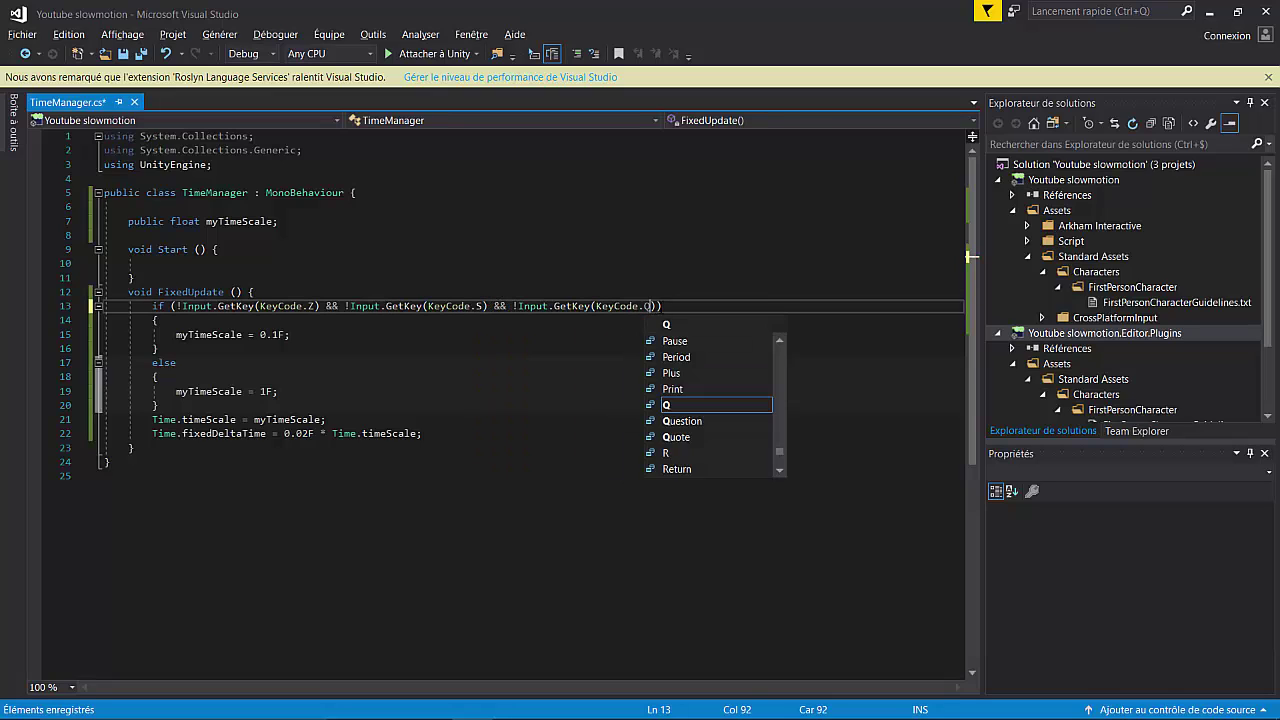
key(Escape)
text(!Input.GetKey(KeyCode.Z))
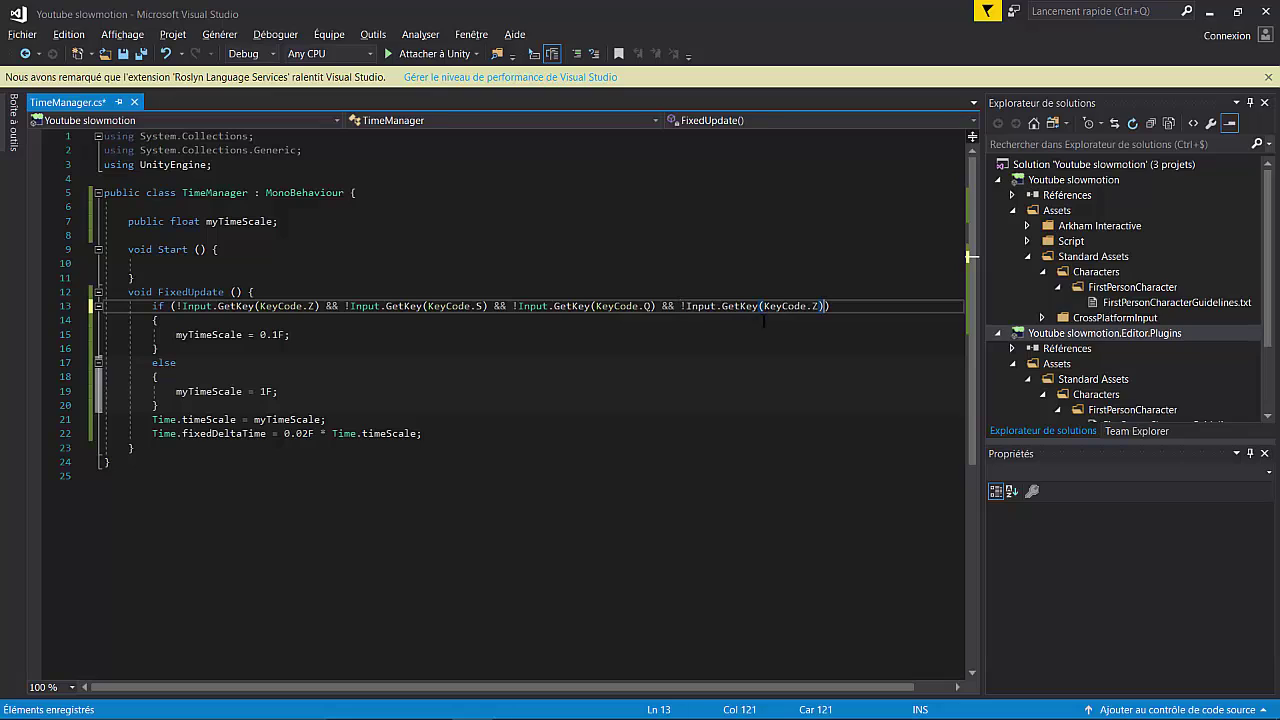
double_click(810, 306)
text(D)
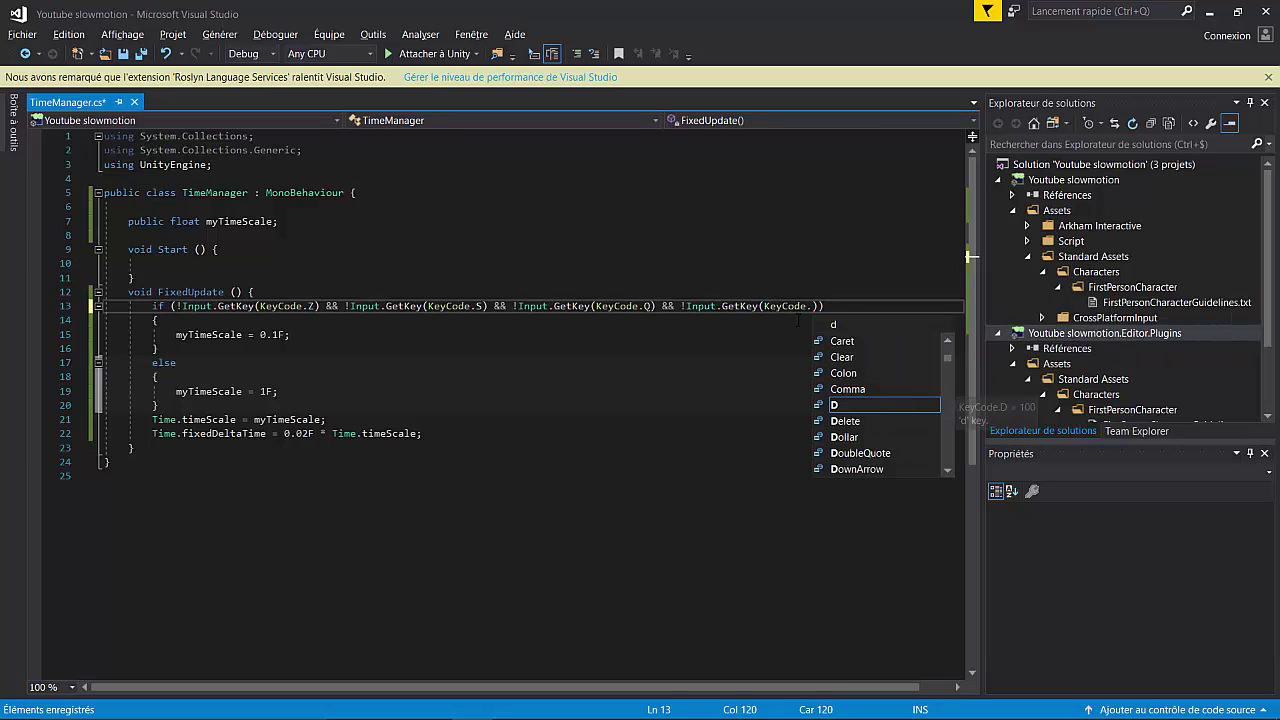
key(Escape)
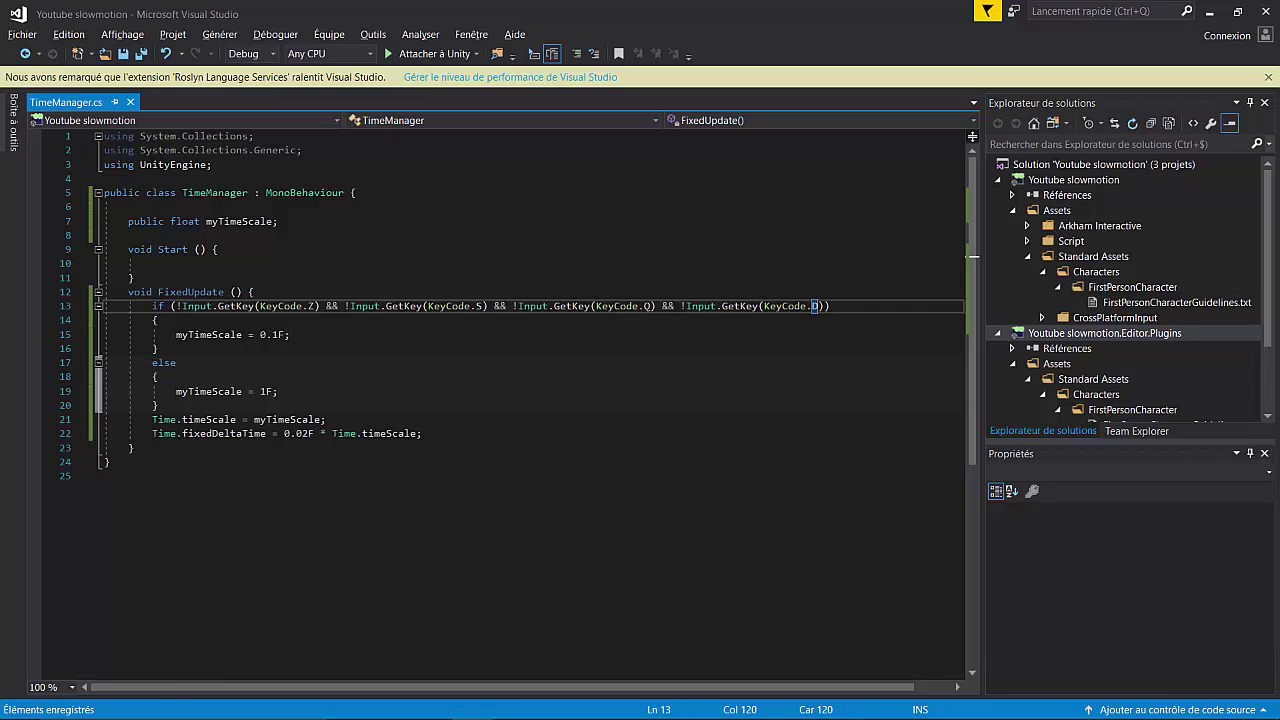
key(alt+Tab)
click(610, 49)
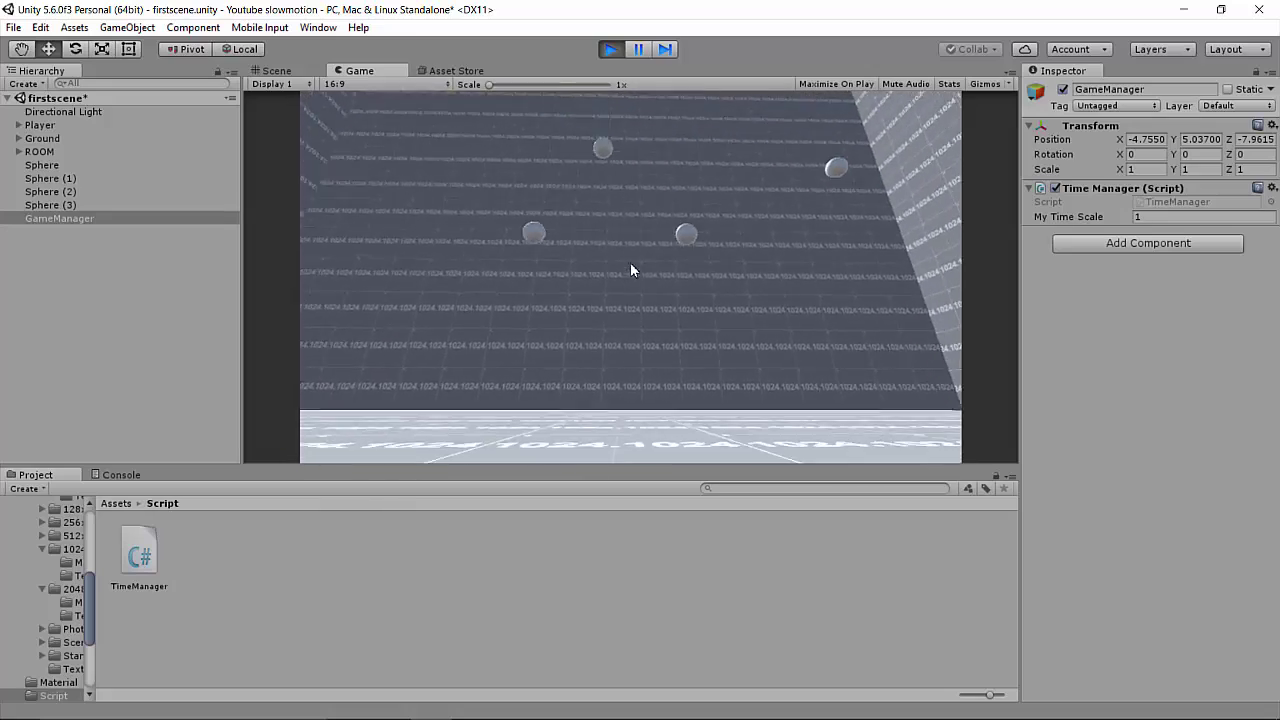
Stop and resume player movement, watching My Time Scale switch between 0.1 and 1.
key(space)
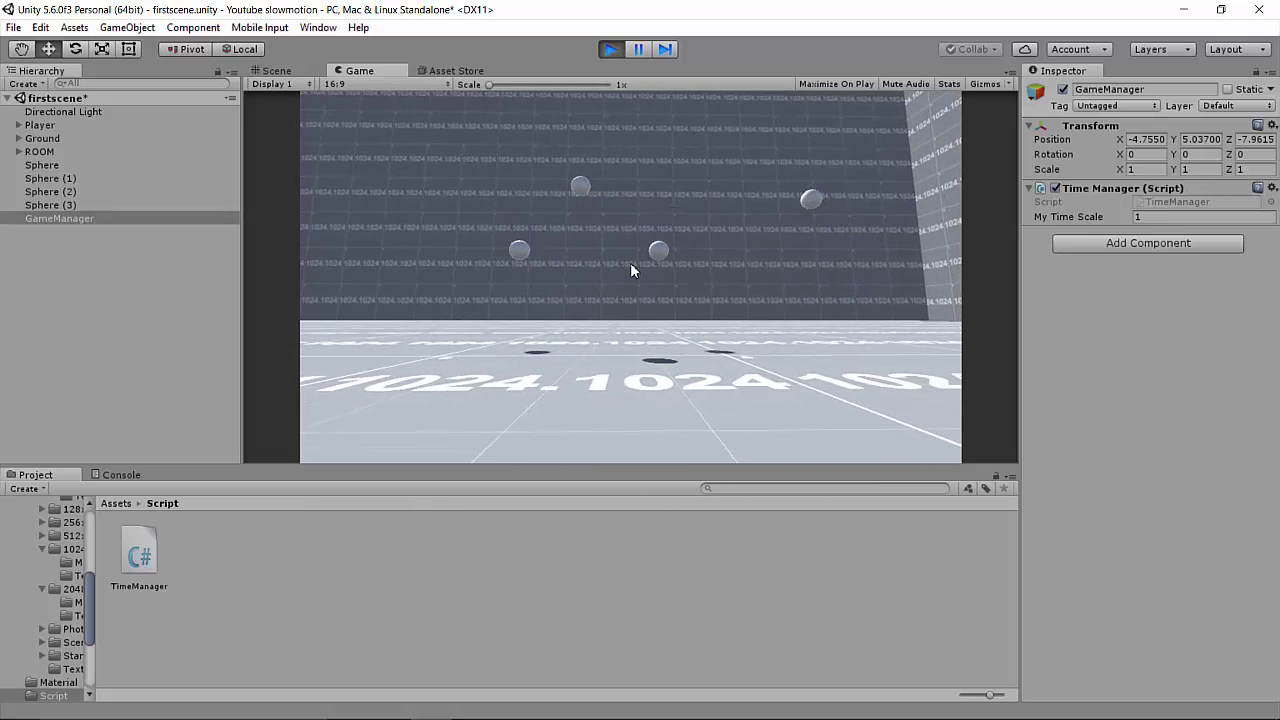
key(space)
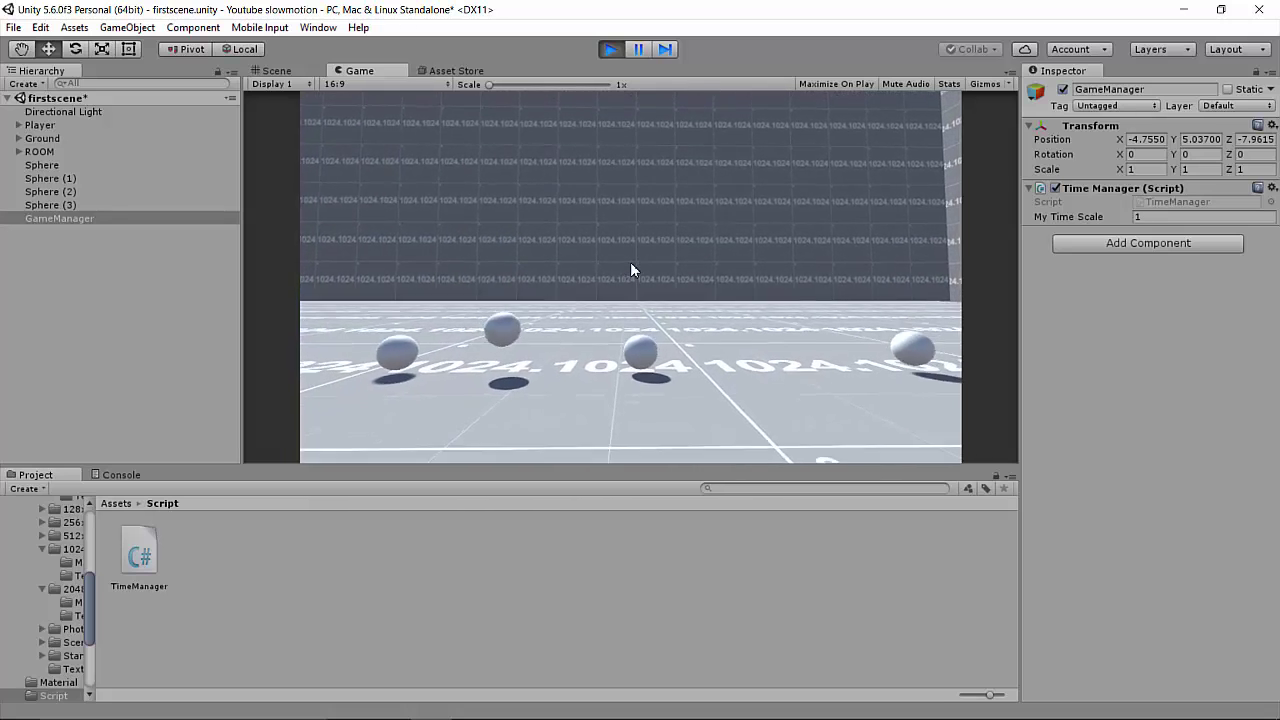
key(space)
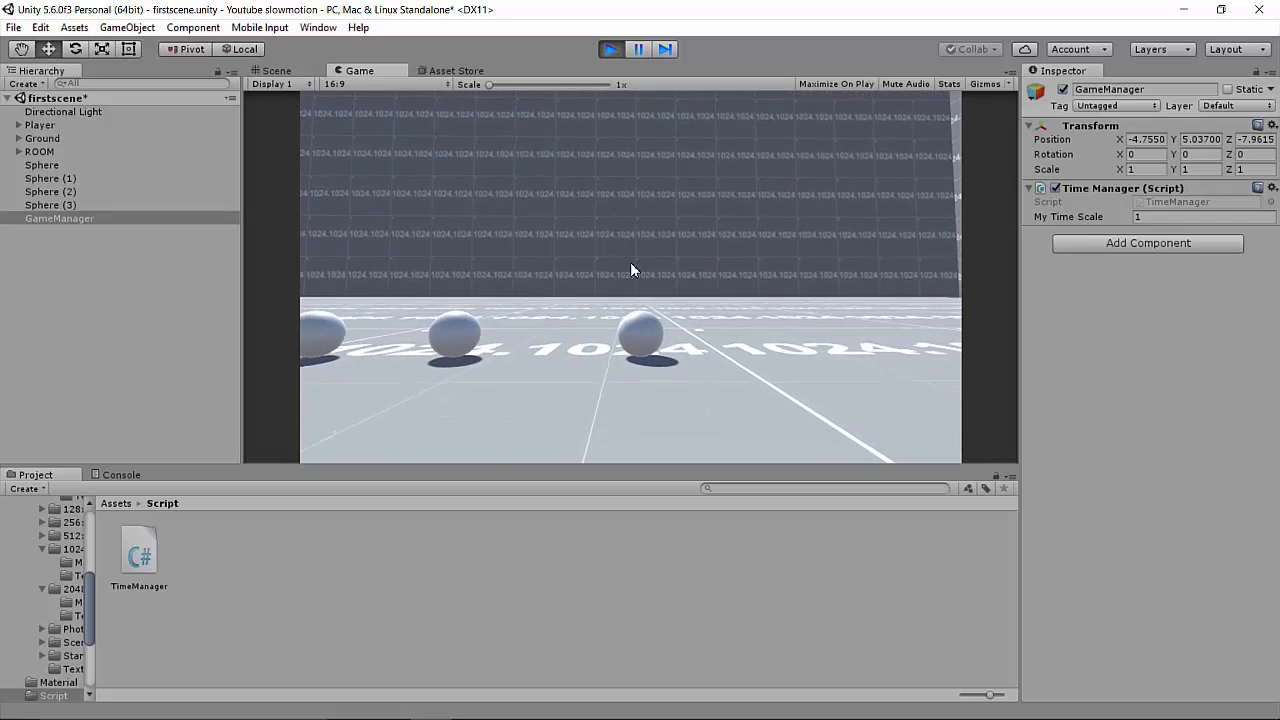
key(space)
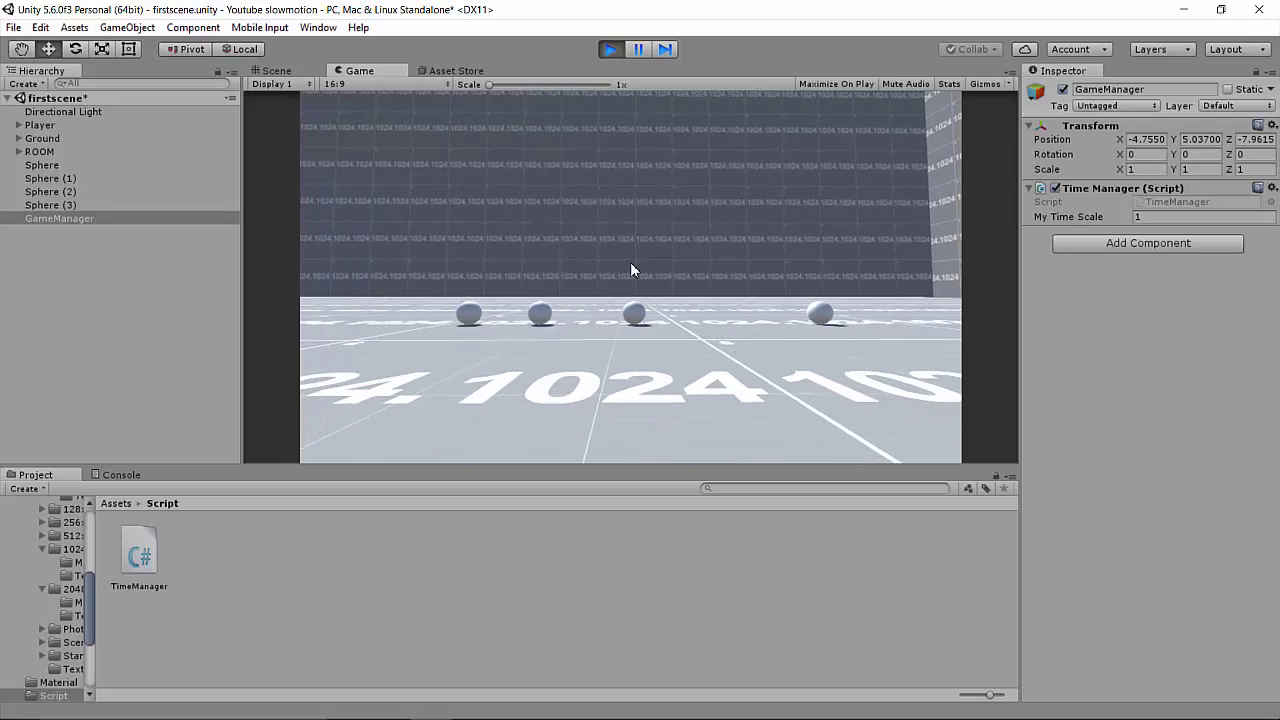